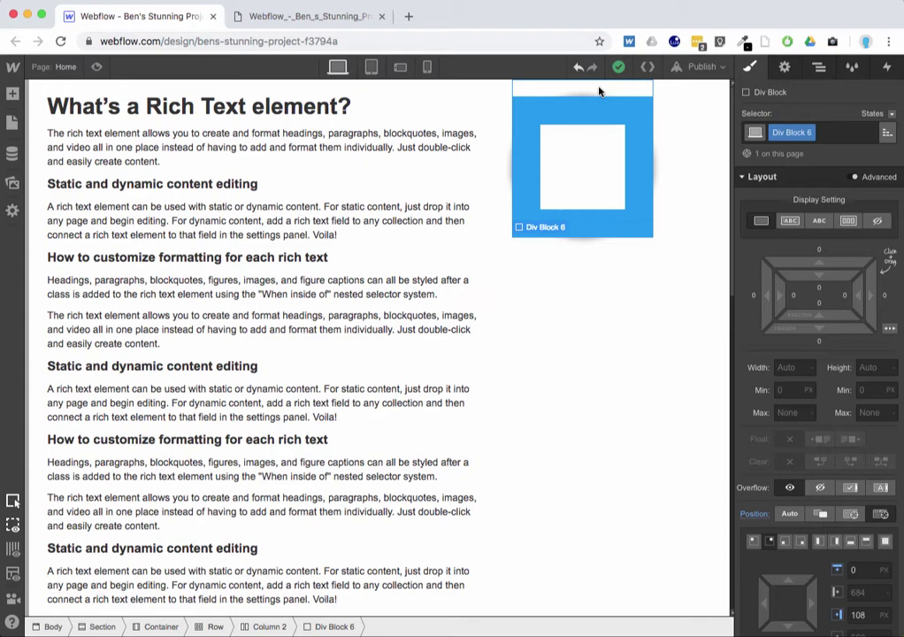
# Review the page's interactions, then go back to the Style panel.
pyautogui.scroll(-2, 302, 294)
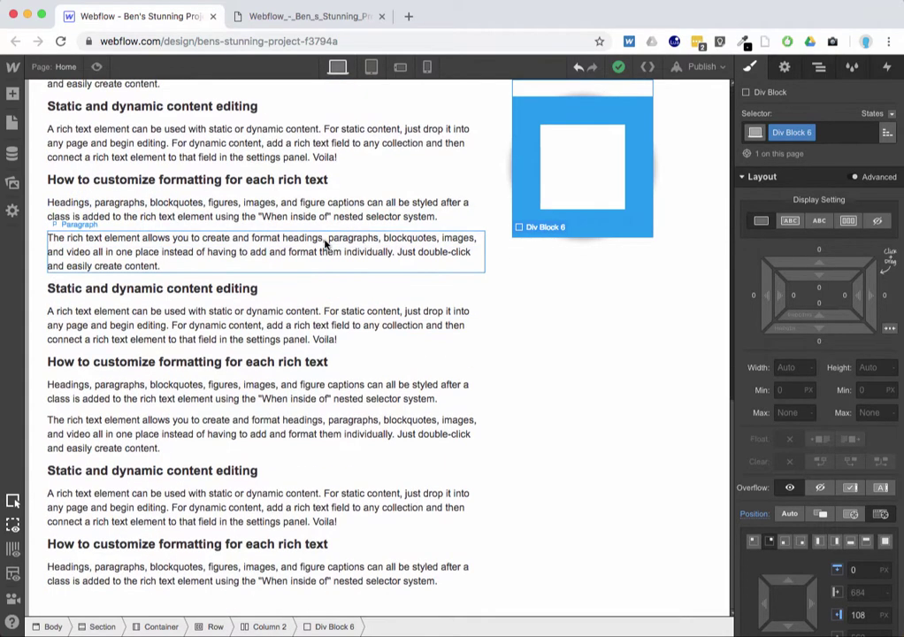
pyautogui.scroll(2, 326, 244)
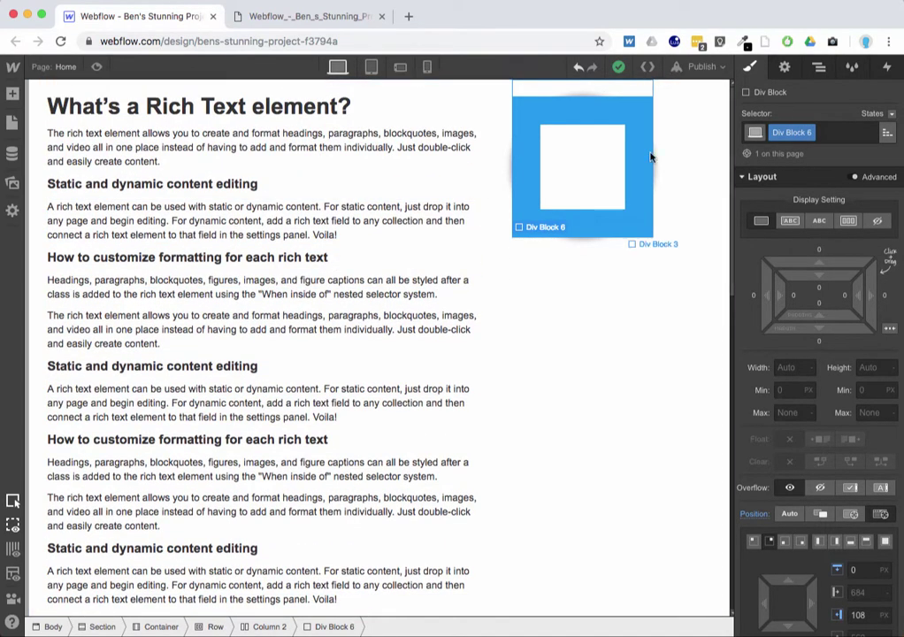
pyautogui.click(887, 71)
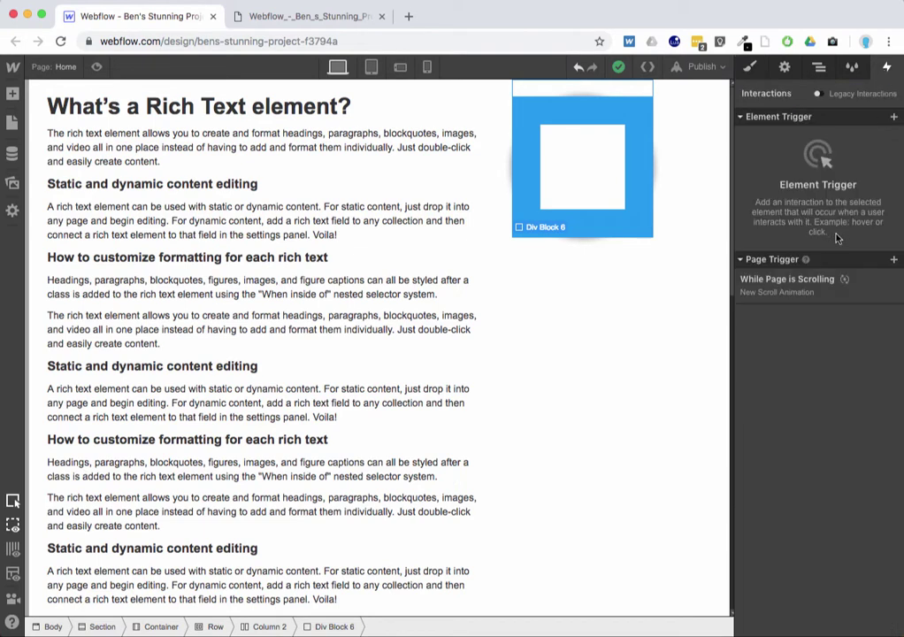
pyautogui.click(750, 68)
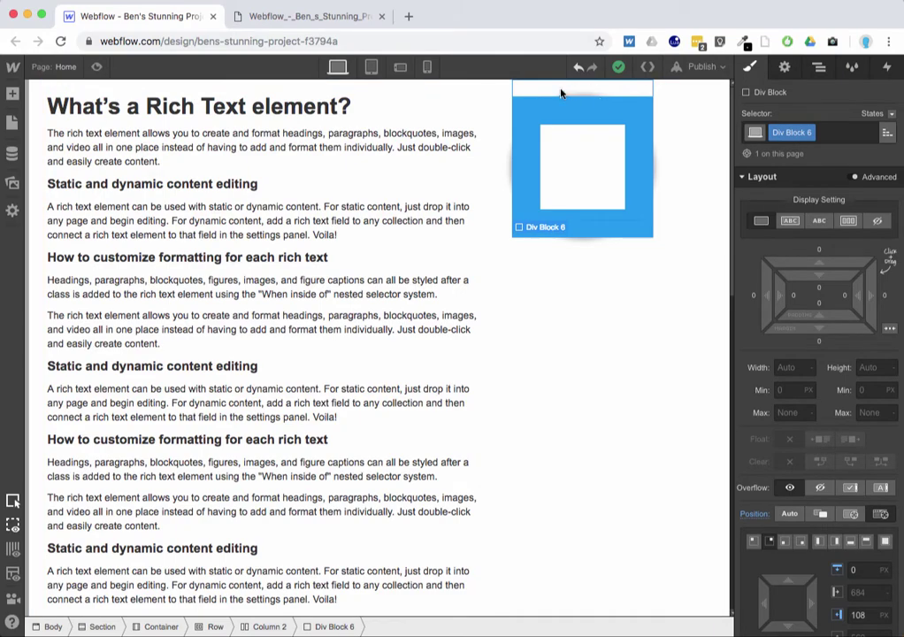
pyautogui.scroll(-5, 476, 209)
pyautogui.scroll(5, 476, 210)
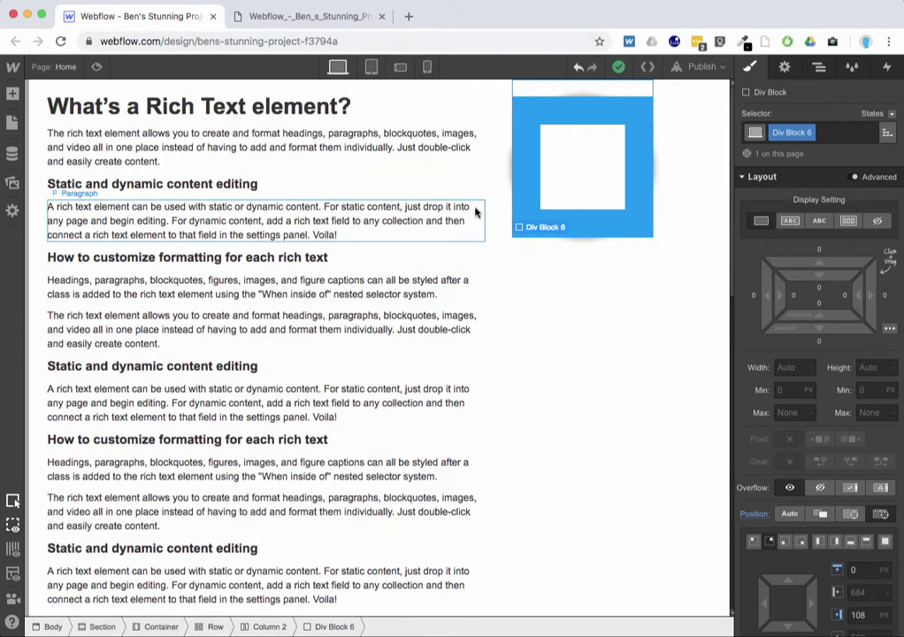
# Inspect the nested Div Block 4 Final, Div Block 4 and Div Block 5 elements.
pyautogui.click(571, 112)
pyautogui.click(570, 111)
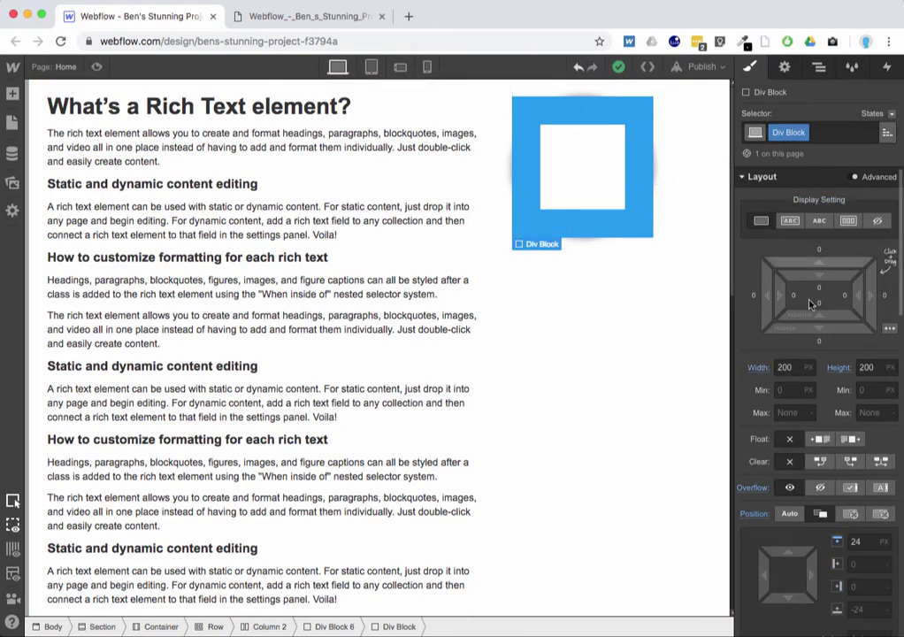
pyautogui.scroll(-1, 810, 304)
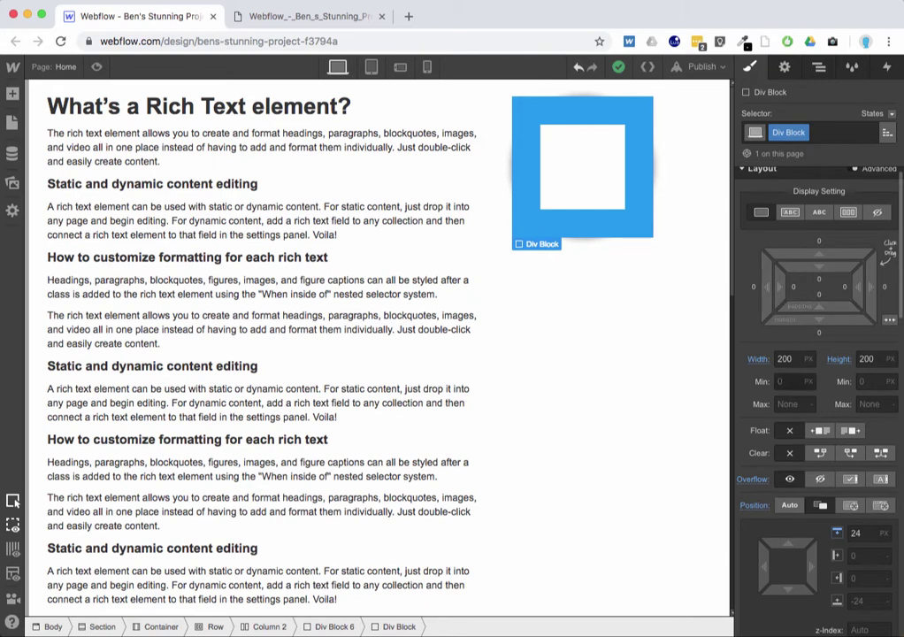
pyautogui.click(608, 114)
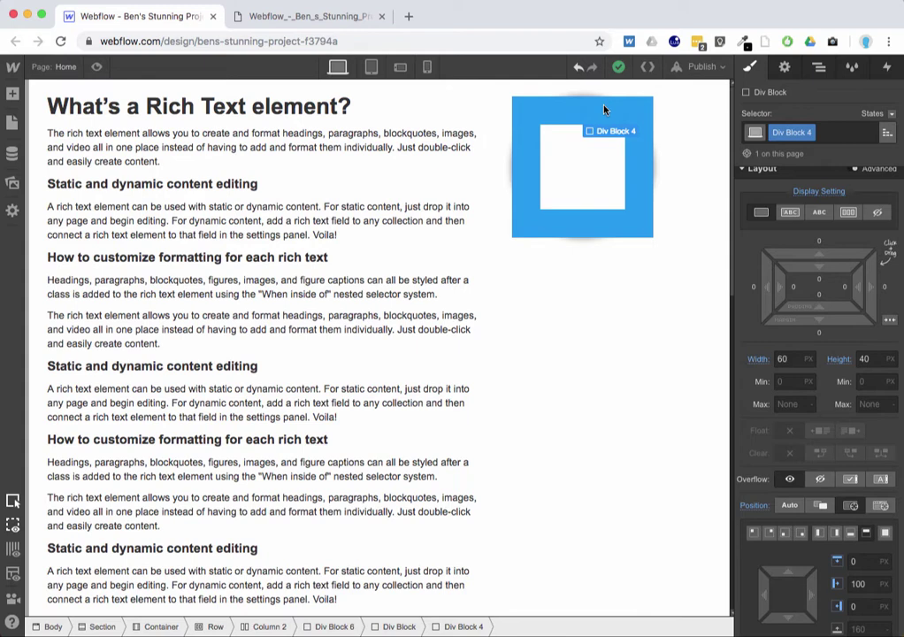
pyautogui.click(648, 111)
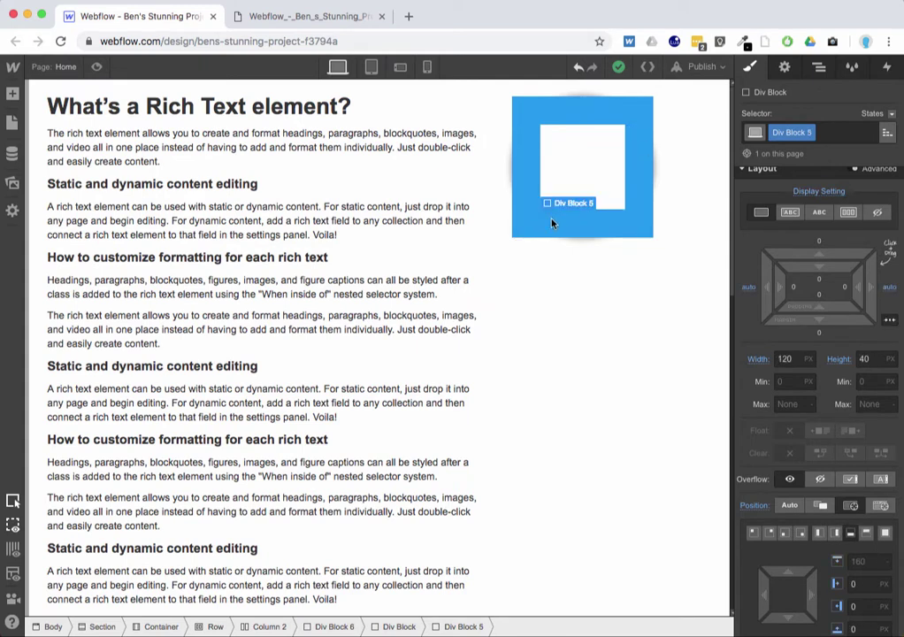
pyautogui.click(610, 107)
# Give Div Block 4 a magenta background colour.
pyautogui.scroll(-5, 768, 478)
pyautogui.scroll(-5, 768, 477)
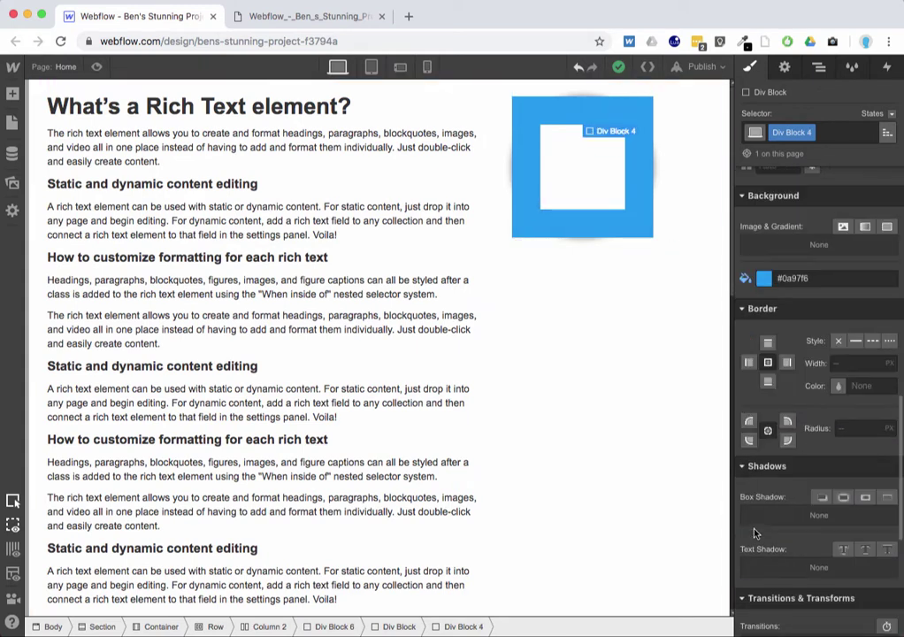
pyautogui.click(765, 280)
pyautogui.moveTo(754, 361); pyautogui.dragTo(754, 319)
# Give Div Block 4 Final a yellow-green background colour.
pyautogui.click(550, 131)
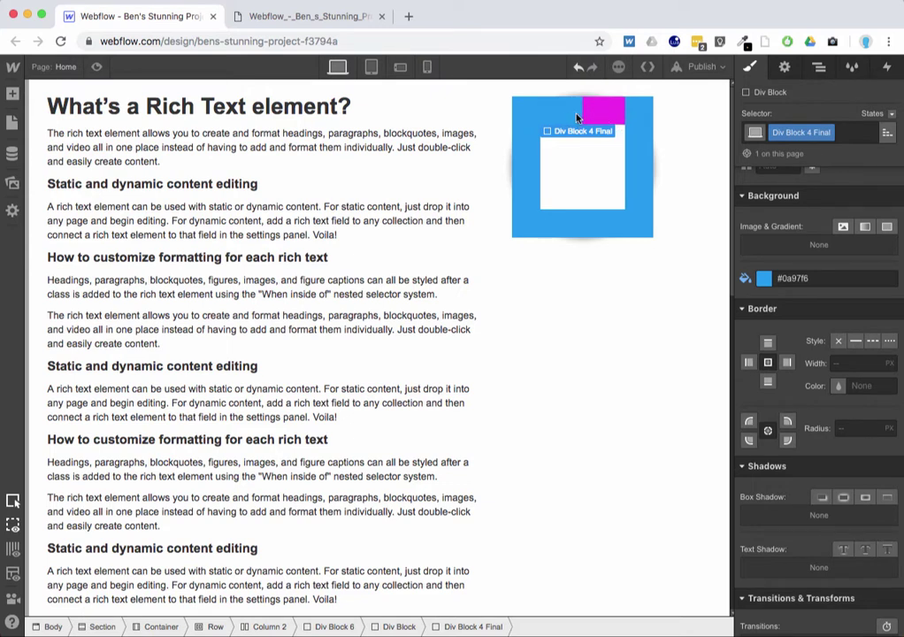
pyautogui.click(764, 278)
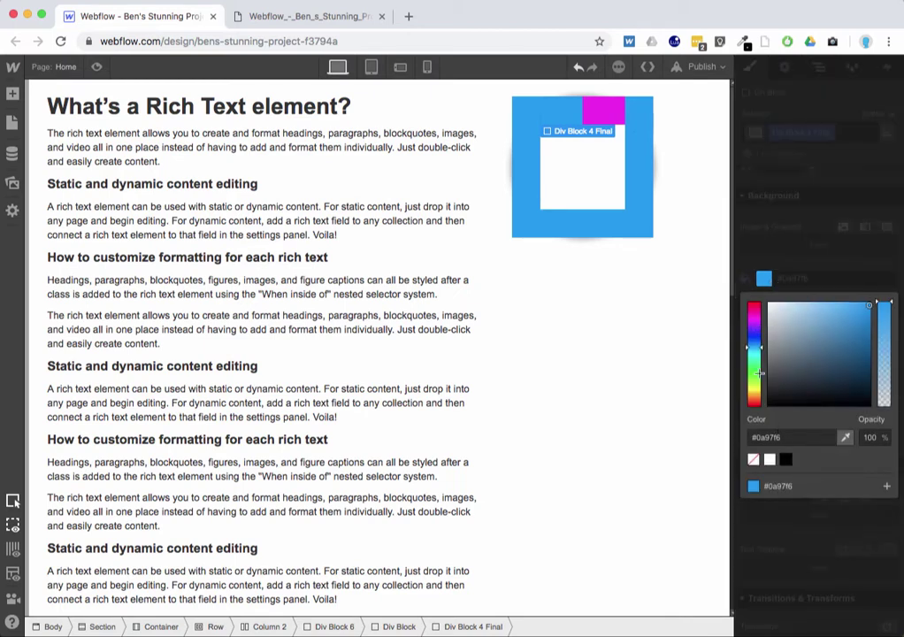
pyautogui.moveTo(761, 328); pyautogui.dragTo(777, 373)
pyautogui.click(708, 205)
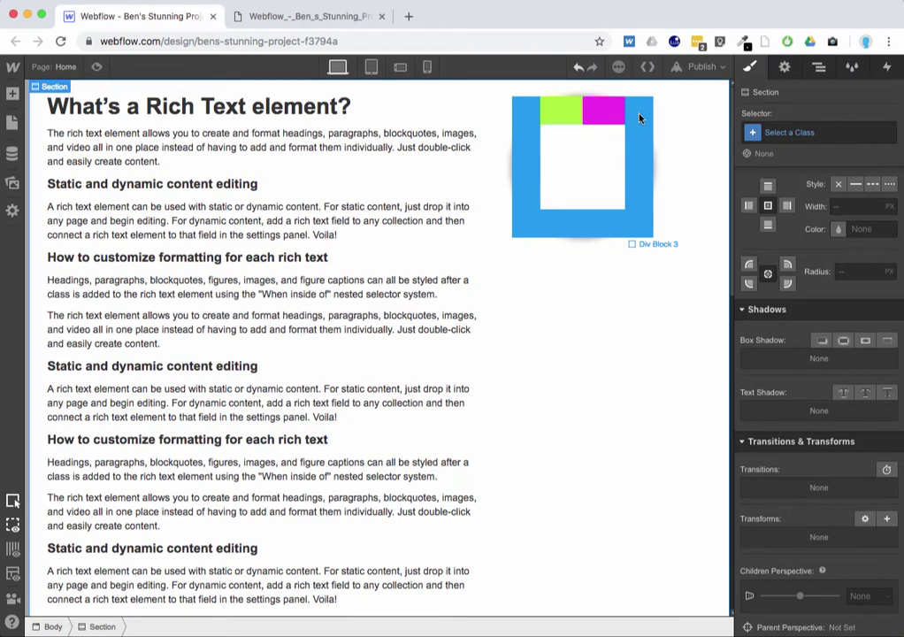
# Undo the green background change, redoing one step to restore the square box.
pyautogui.click(649, 200)
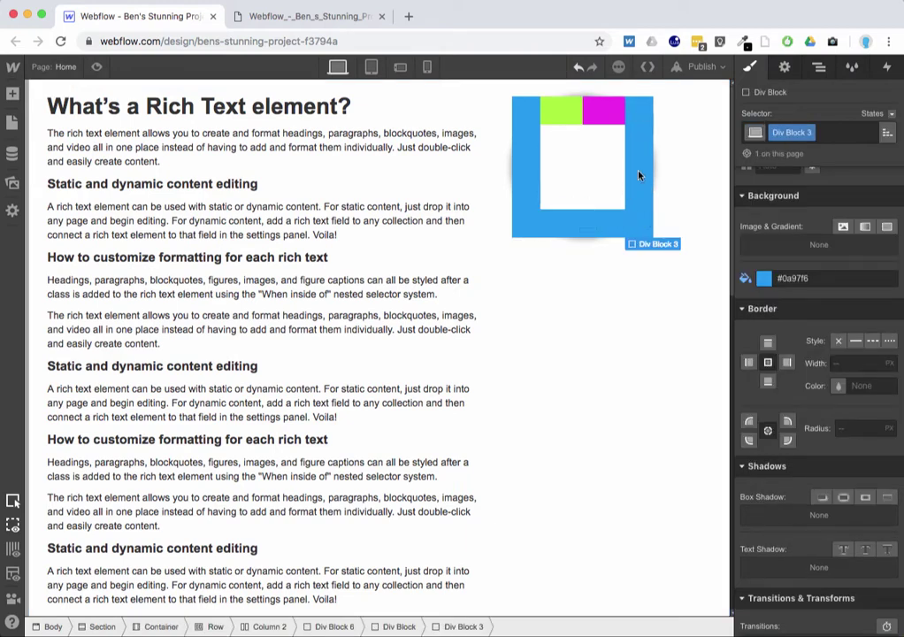
pyautogui.click(531, 190)
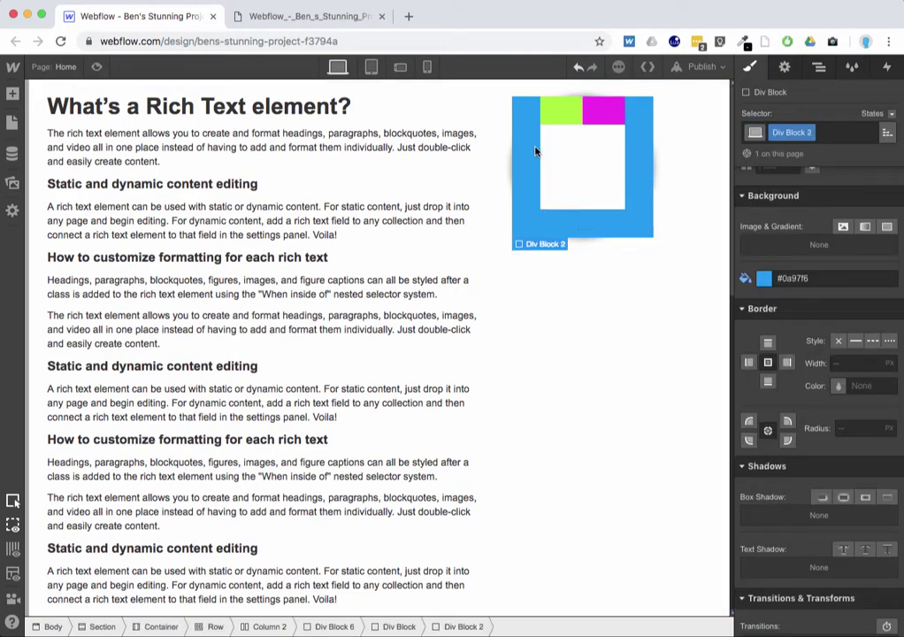
pyautogui.click(578, 113)
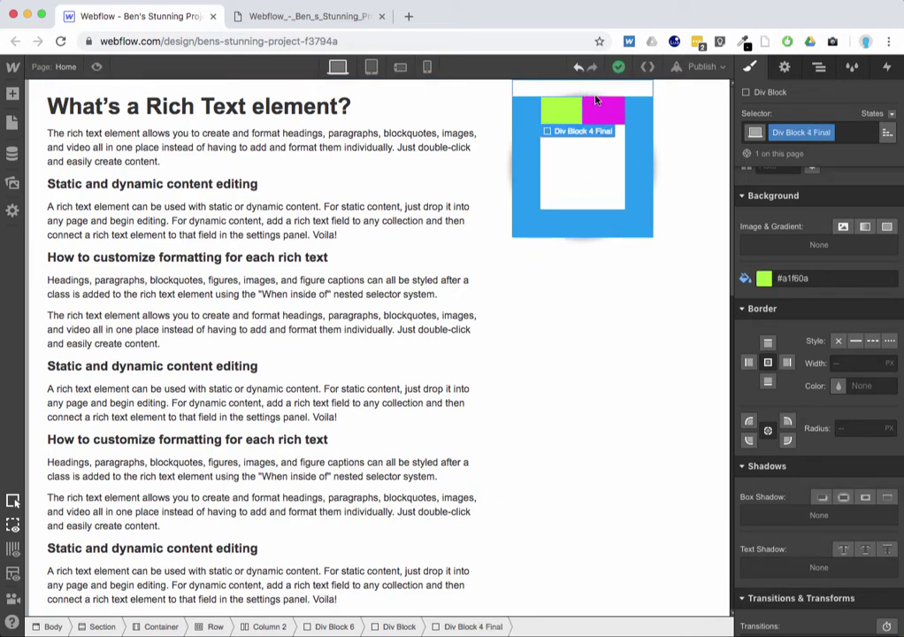
pyautogui.click(580, 67)
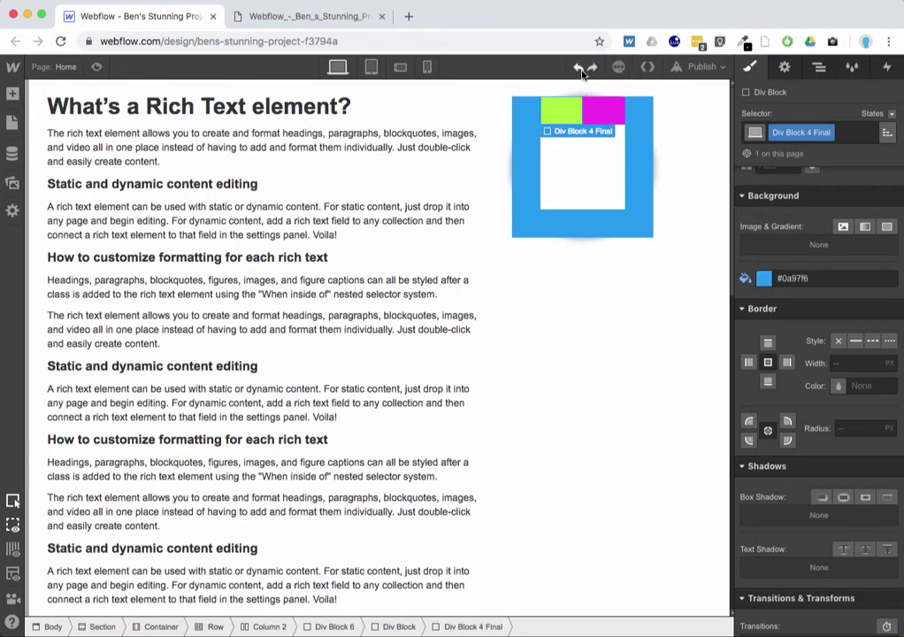
pyautogui.click(579, 67)
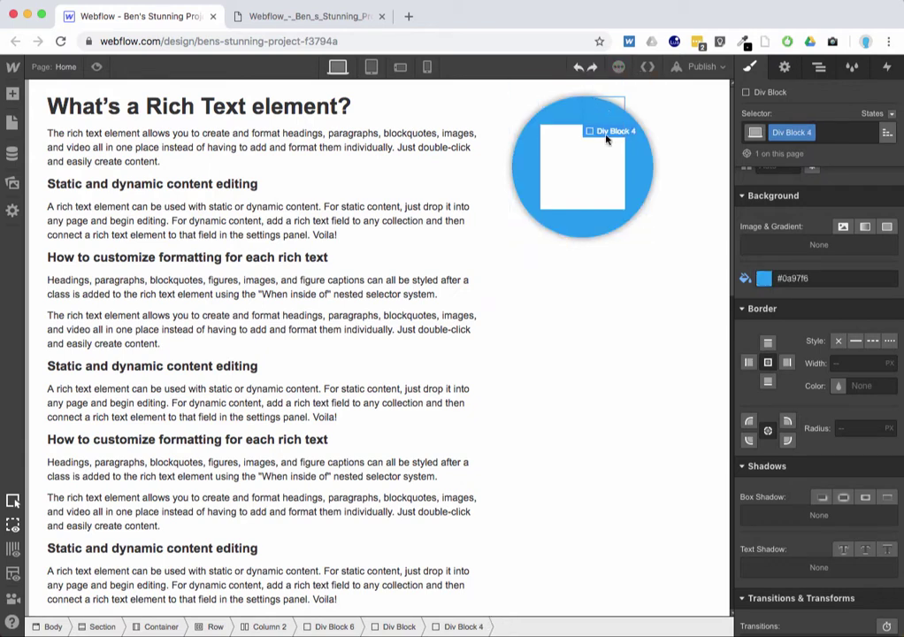
pyautogui.click(597, 68)
# Inspect Div Block 3, Div Block 4, Div Block 5 and Div Block 4 Final in turn.
pyautogui.click(648, 148)
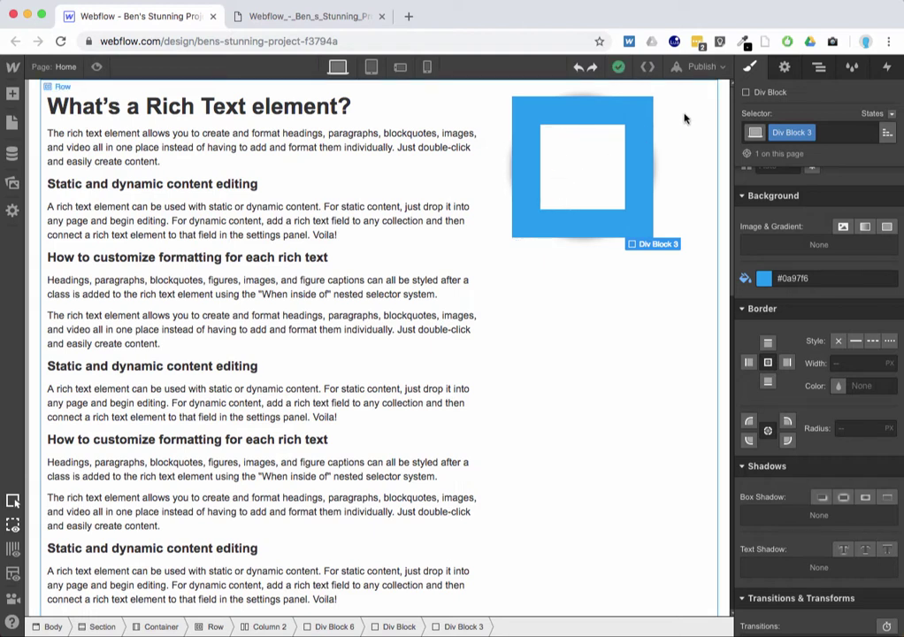
pyautogui.click(596, 115)
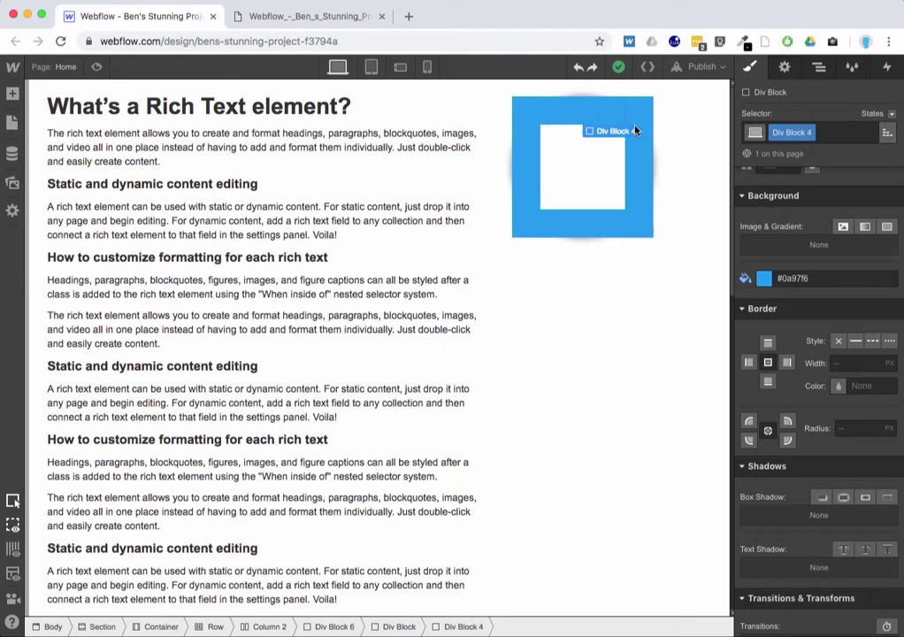
pyautogui.moveTo(638, 131)
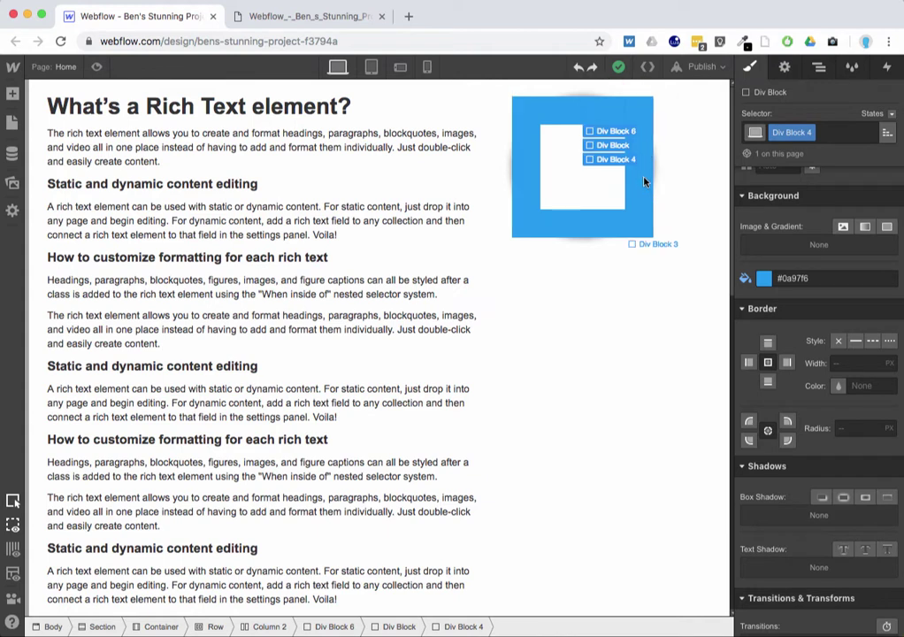
pyautogui.click(585, 217)
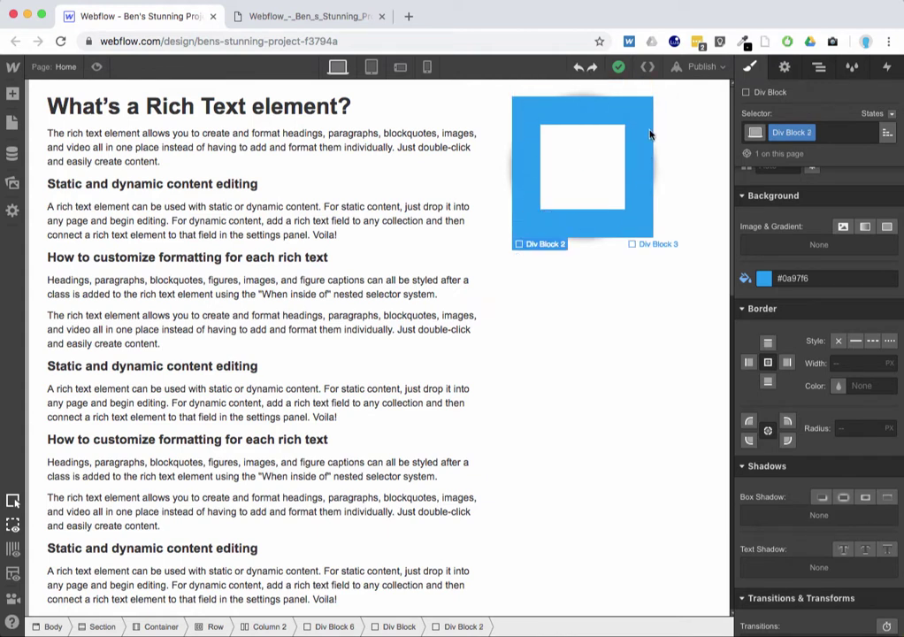
pyautogui.click(584, 122)
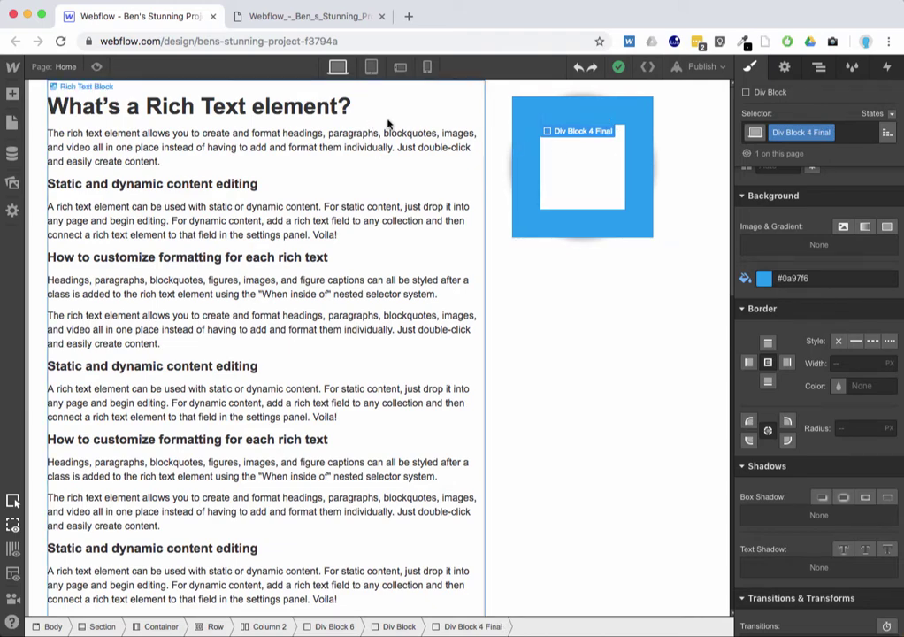
# Preview the page, scroll up and down to test the animation, then exit Preview.
pyautogui.click(96, 68)
pyautogui.scroll(-10, 159, 103)
pyautogui.scroll(-10, 159, 103)
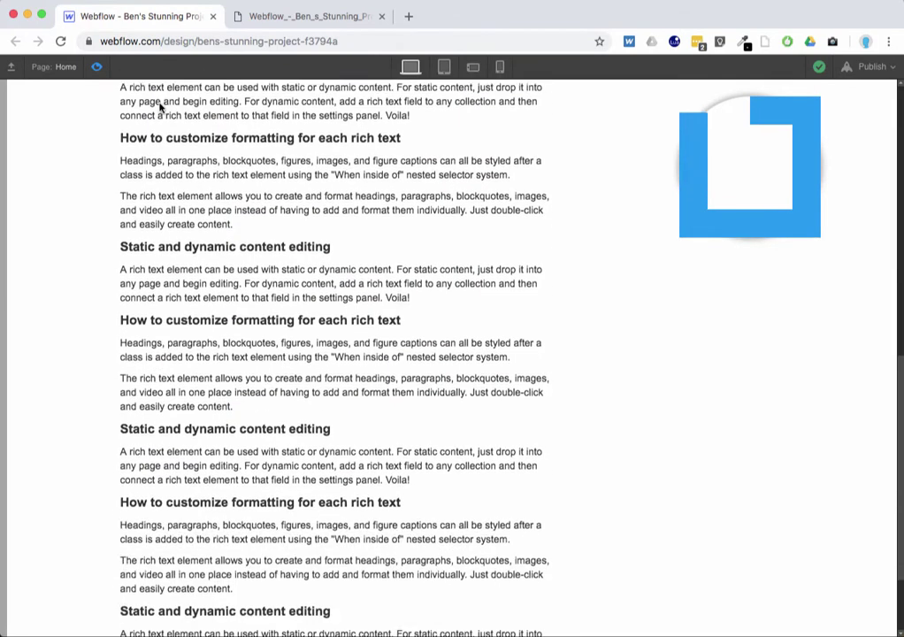
pyautogui.scroll(15, 159, 103)
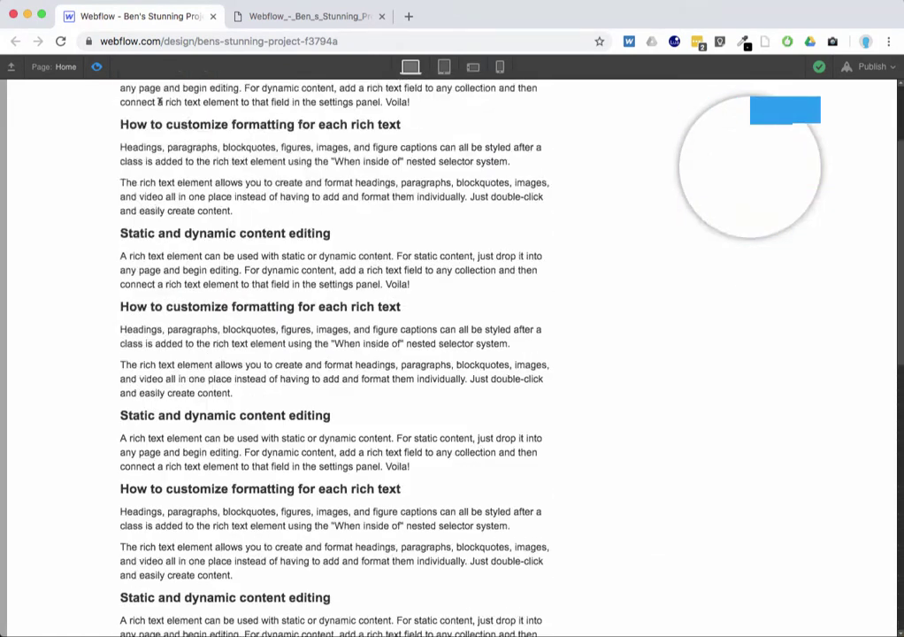
pyautogui.scroll(-1, 159, 103)
pyautogui.scroll(-5, 160, 103)
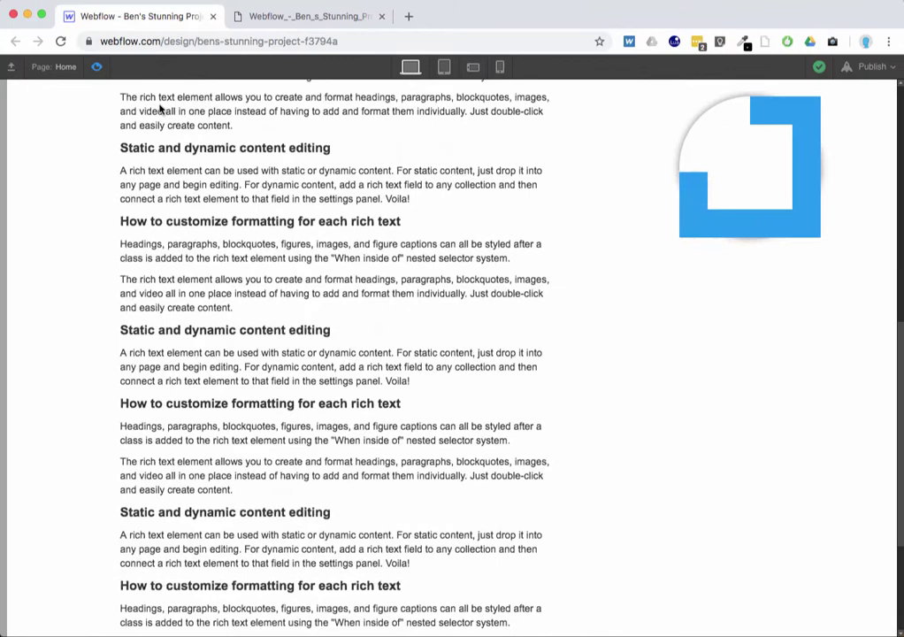
pyautogui.scroll(-3, 160, 103)
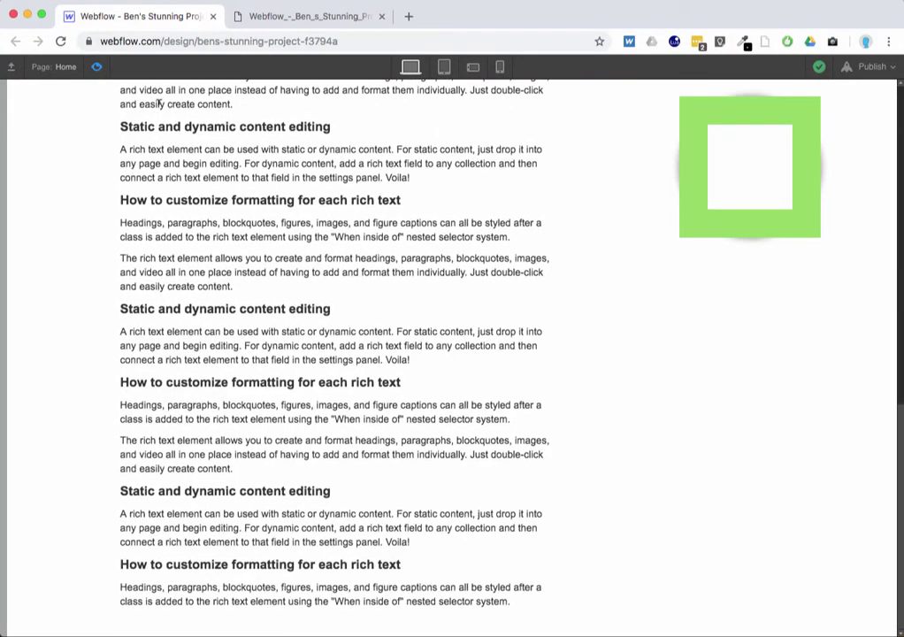
pyautogui.scroll(8, 160, 103)
pyautogui.scroll(-5, 159, 108)
pyautogui.scroll(5, 159, 102)
pyautogui.scroll(-5, 159, 103)
pyautogui.scroll(3, 159, 102)
pyautogui.scroll(-5, 158, 103)
pyautogui.scroll(3, 157, 103)
pyautogui.scroll(-5, 157, 102)
pyautogui.scroll(3, 158, 101)
pyautogui.scroll(-5, 158, 102)
pyautogui.scroll(3, 158, 103)
pyautogui.click(97, 67)
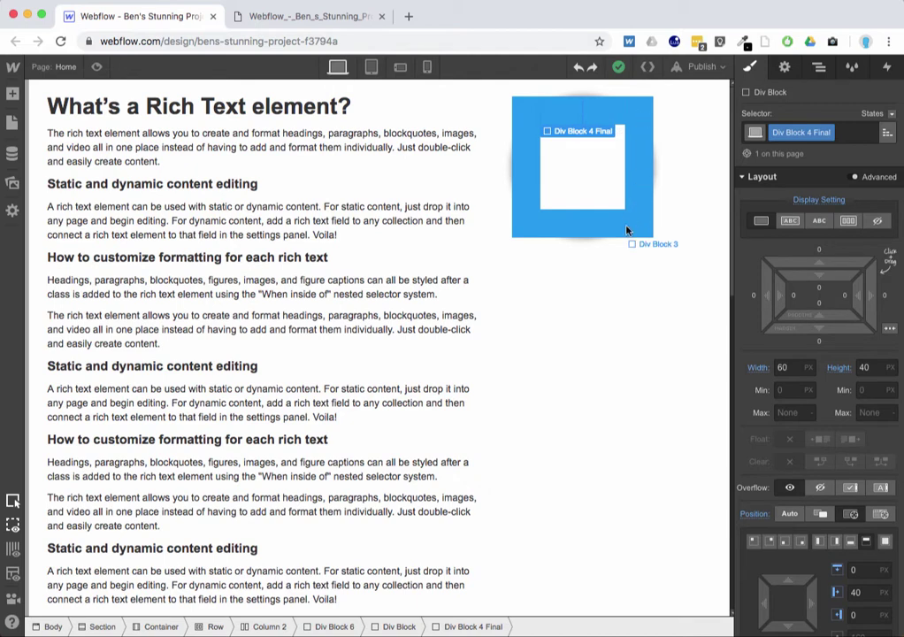
# Open the Section's While Page is Scrolling animation timeline and compare it with the annotated screenshot.
pyautogui.click(722, 491)
pyautogui.click(886, 71)
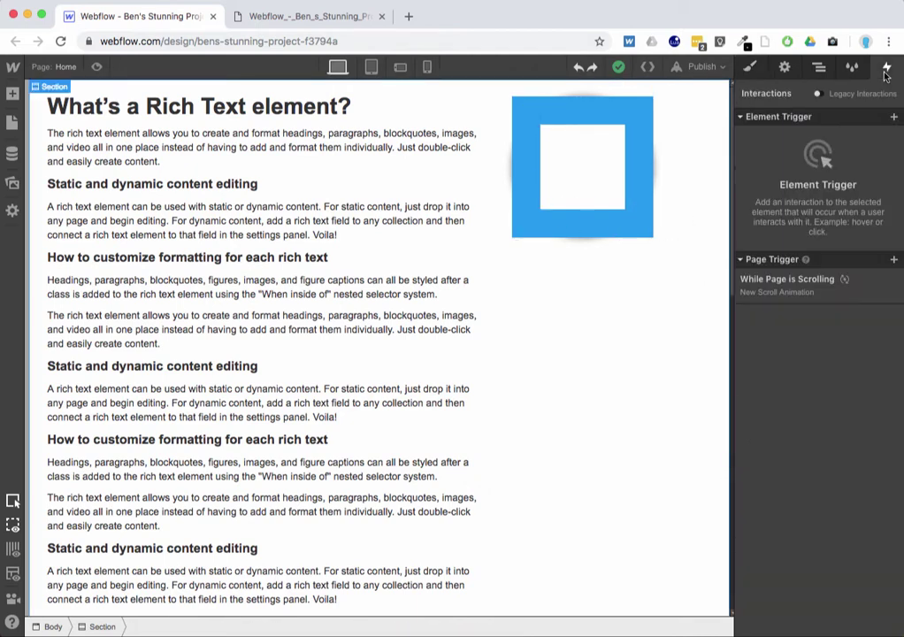
pyautogui.click(807, 283)
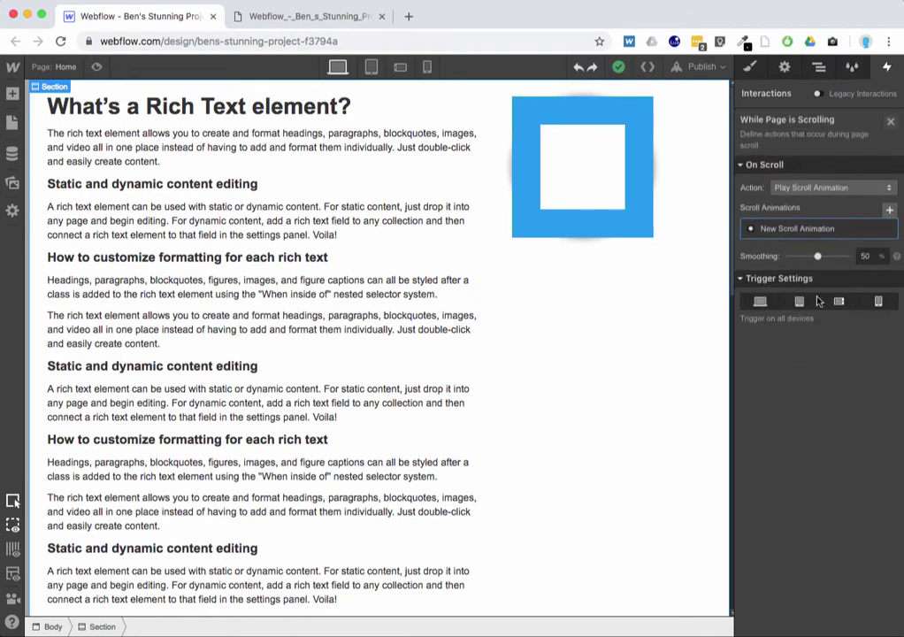
pyautogui.click(872, 228)
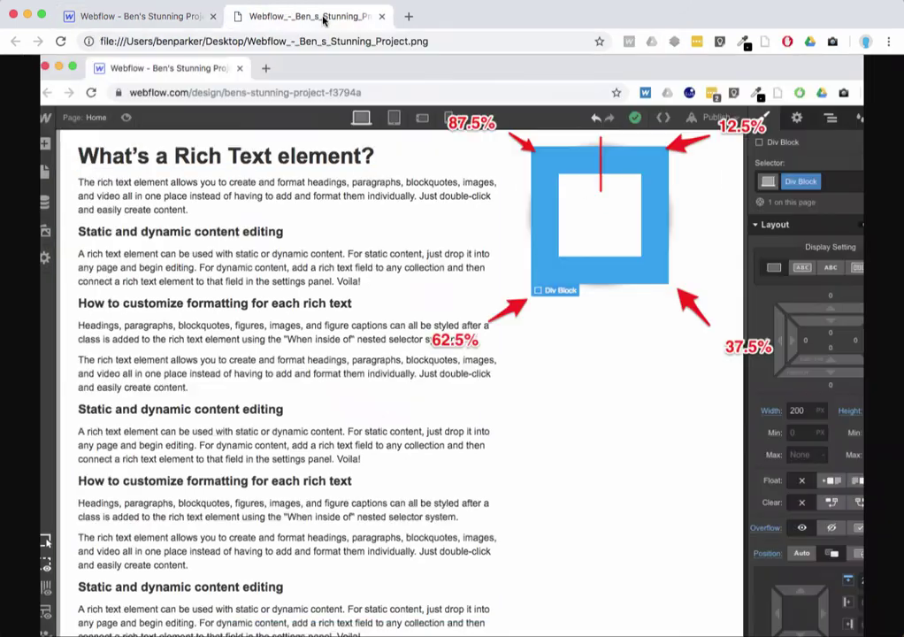
pyautogui.click(263, 16)
pyautogui.click(152, 18)
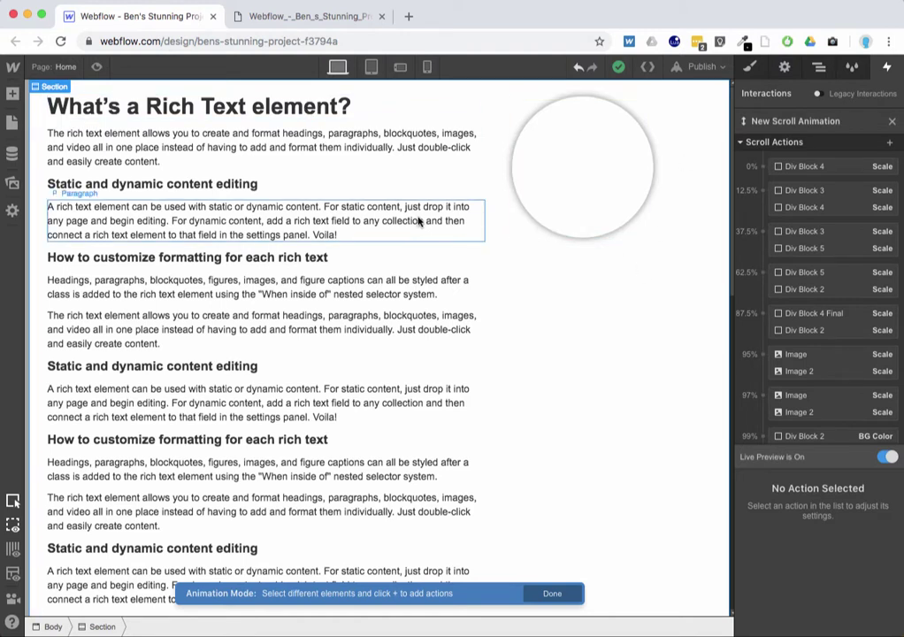
# Close the scroll animation timeline and select the circular container Div Block.
pyautogui.click(600, 158)
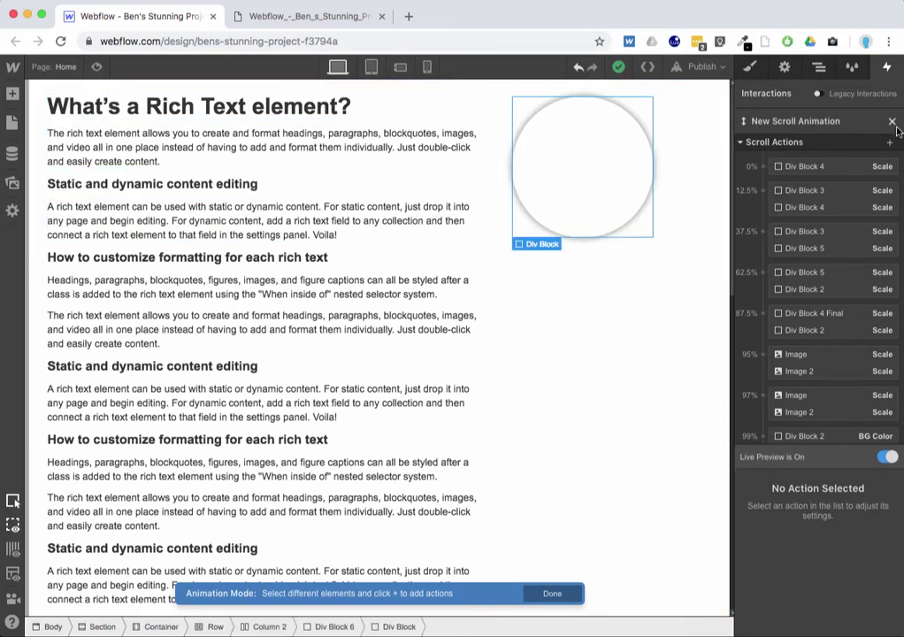
pyautogui.click(893, 122)
pyautogui.click(577, 145)
pyautogui.click(582, 147)
pyautogui.click(561, 164)
pyautogui.click(561, 164)
# Set the container's Overflow to Hidden in the Style panel.
pyautogui.click(750, 66)
pyautogui.scroll(-5, 804, 378)
pyautogui.scroll(-8, 804, 378)
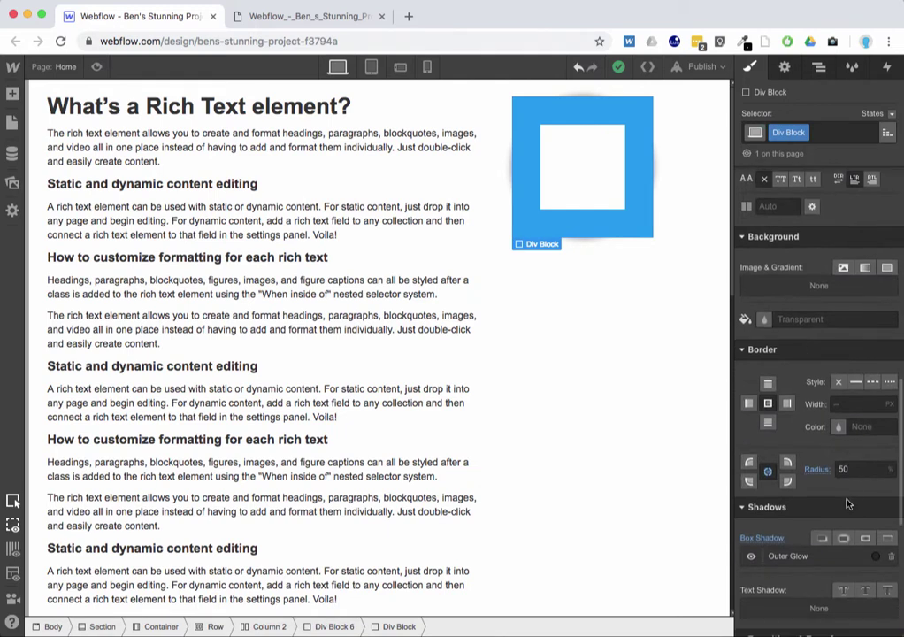
pyautogui.scroll(10, 857, 490)
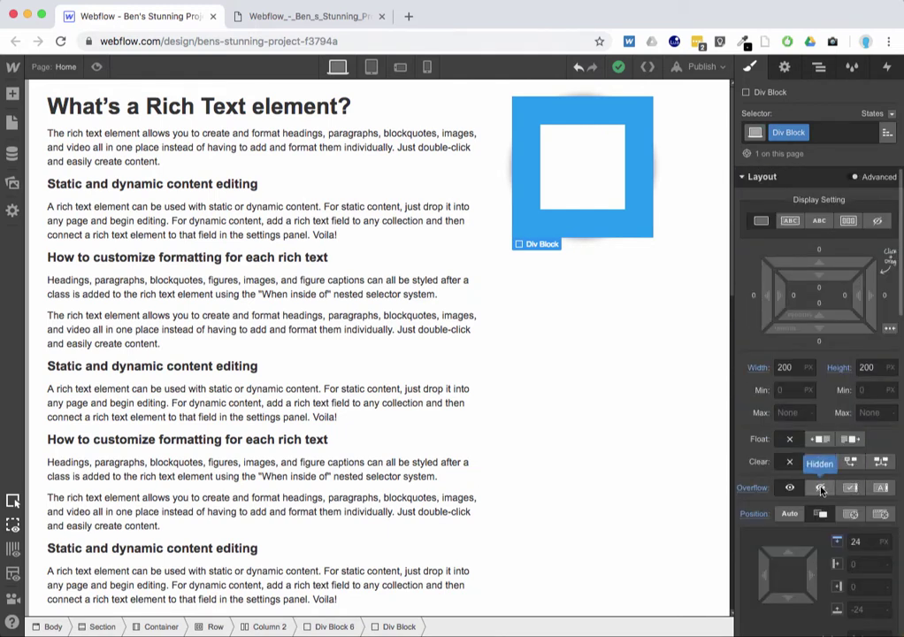
pyautogui.click(820, 490)
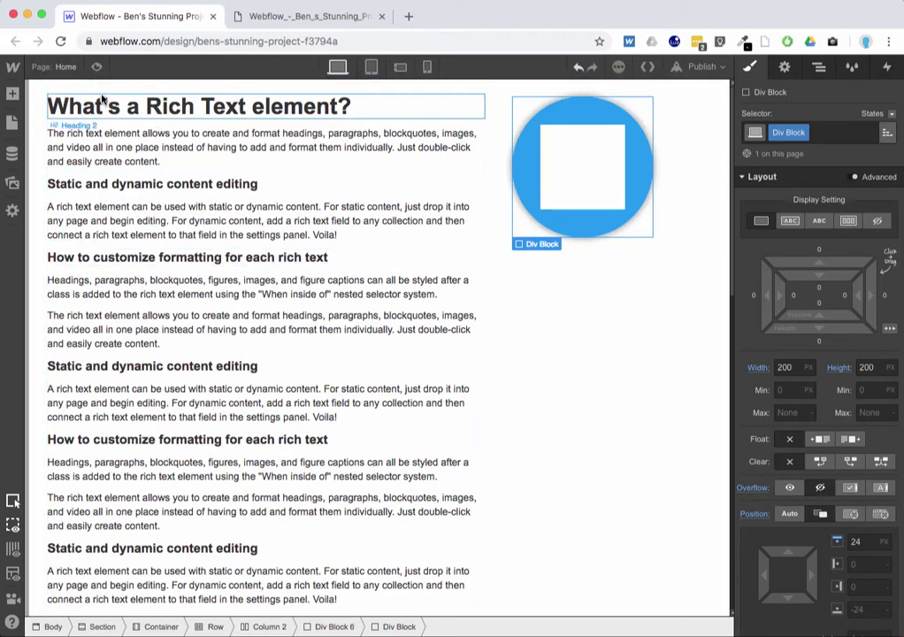
pyautogui.click(98, 68)
pyautogui.scroll(-5, 145, 145)
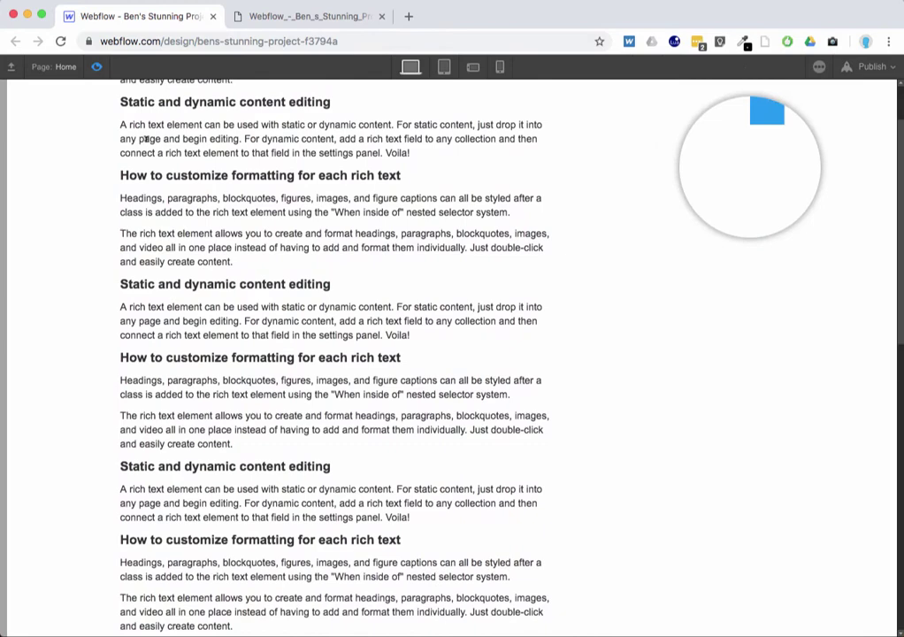
pyautogui.scroll(-5, 146, 141)
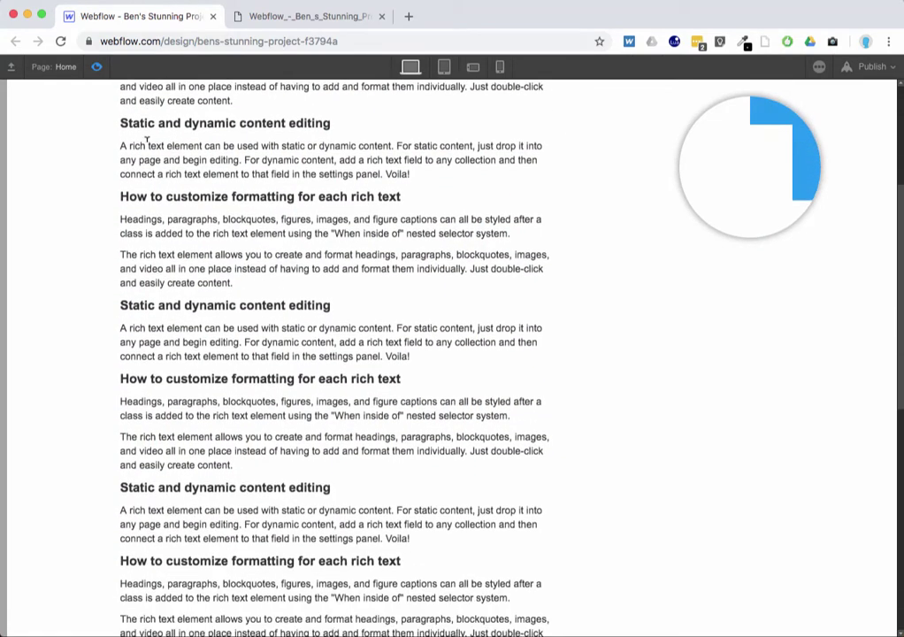
pyautogui.scroll(-5, 148, 146)
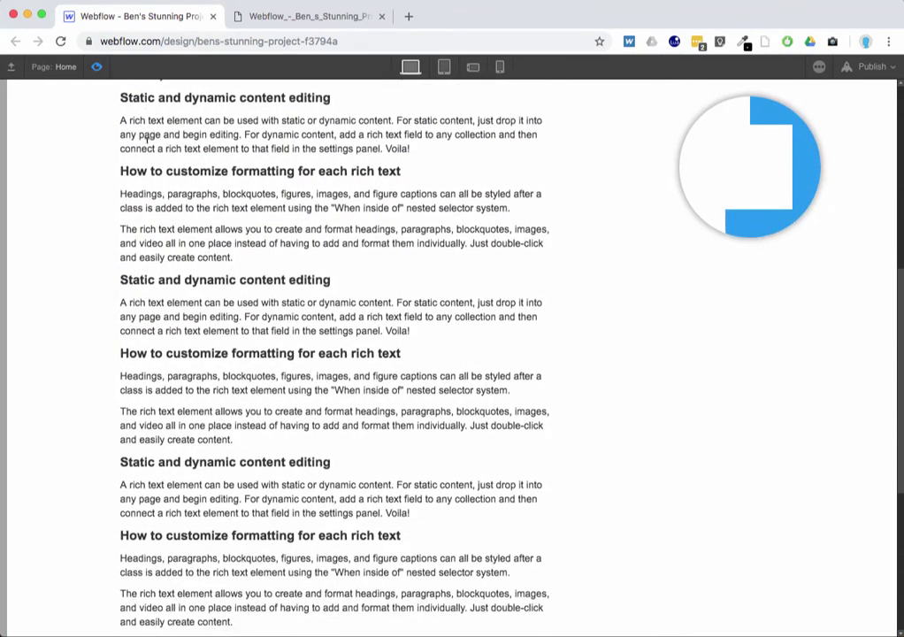
pyautogui.scroll(-5, 147, 148)
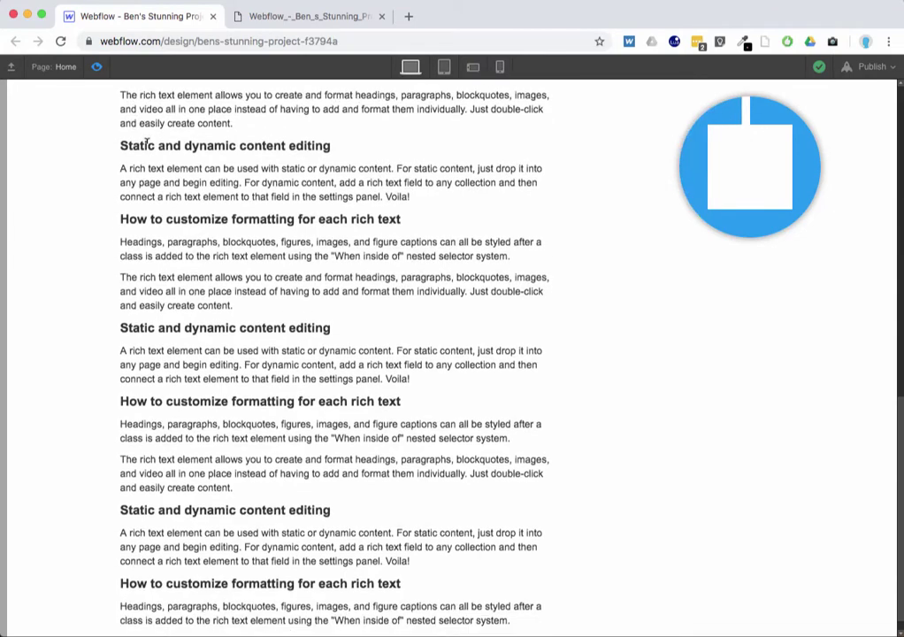
pyautogui.scroll(15, 148, 149)
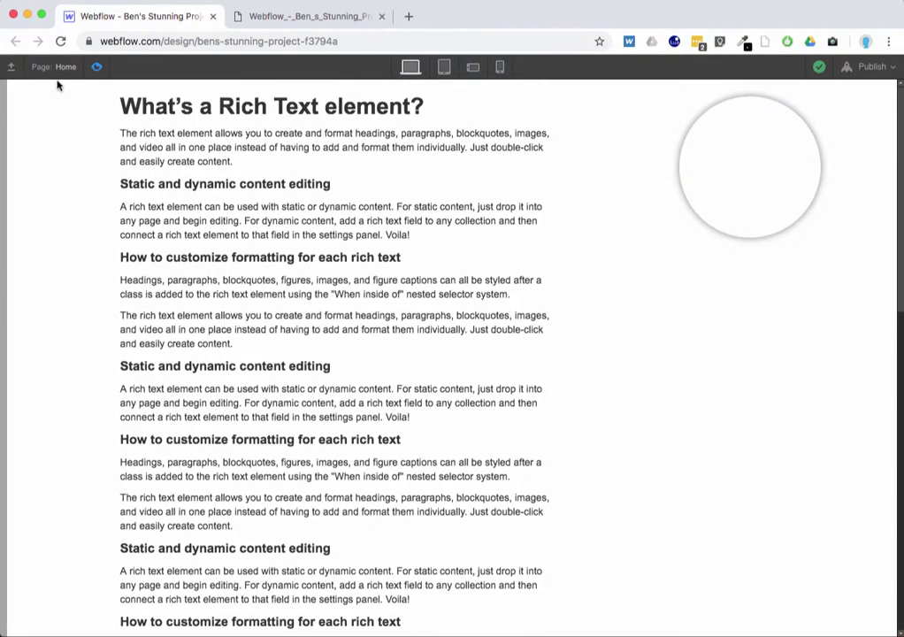
pyautogui.click(96, 68)
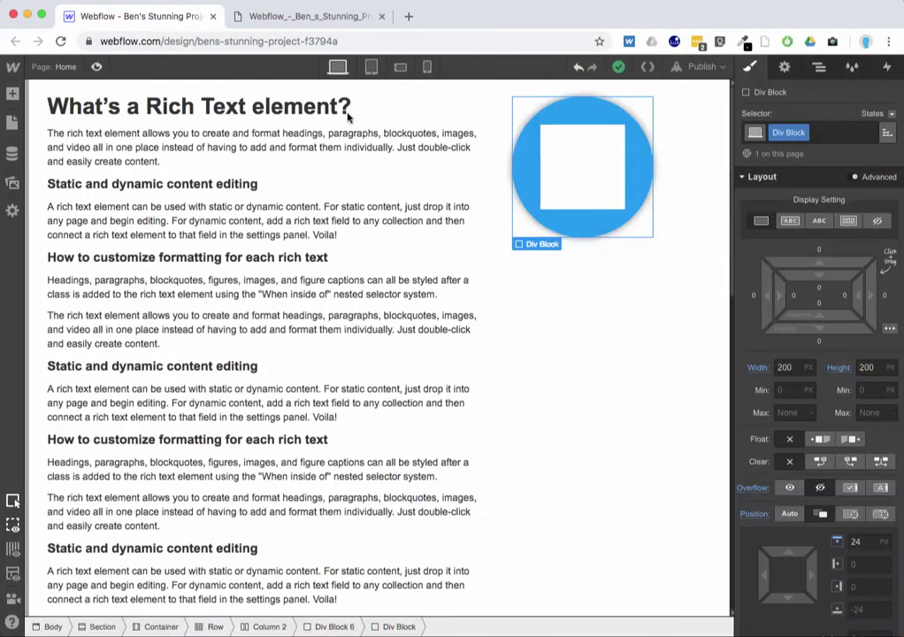
# Select Overlay Circle in the Navigator and set its Display to Block.
pyautogui.click(817, 68)
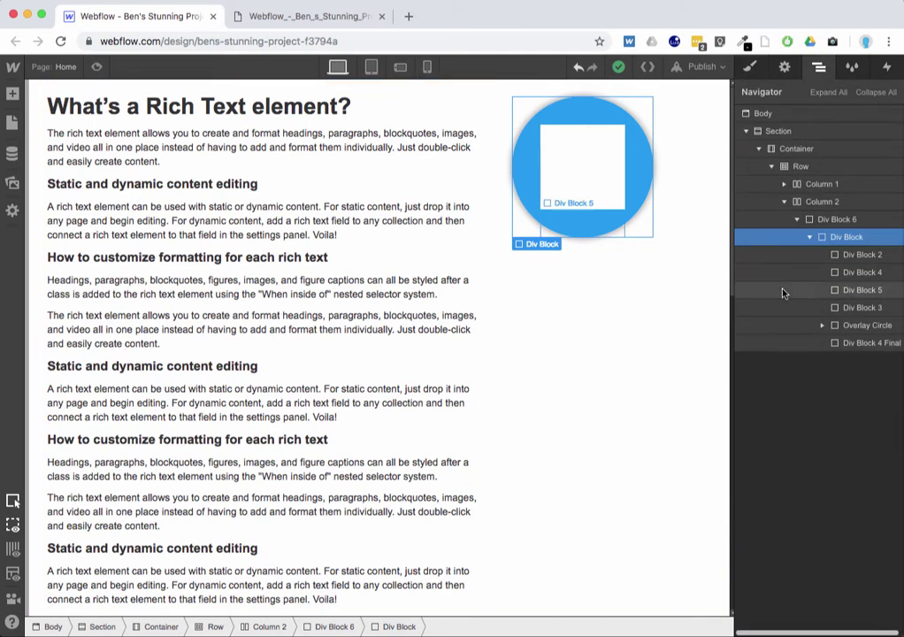
pyautogui.click(841, 327)
pyautogui.click(749, 68)
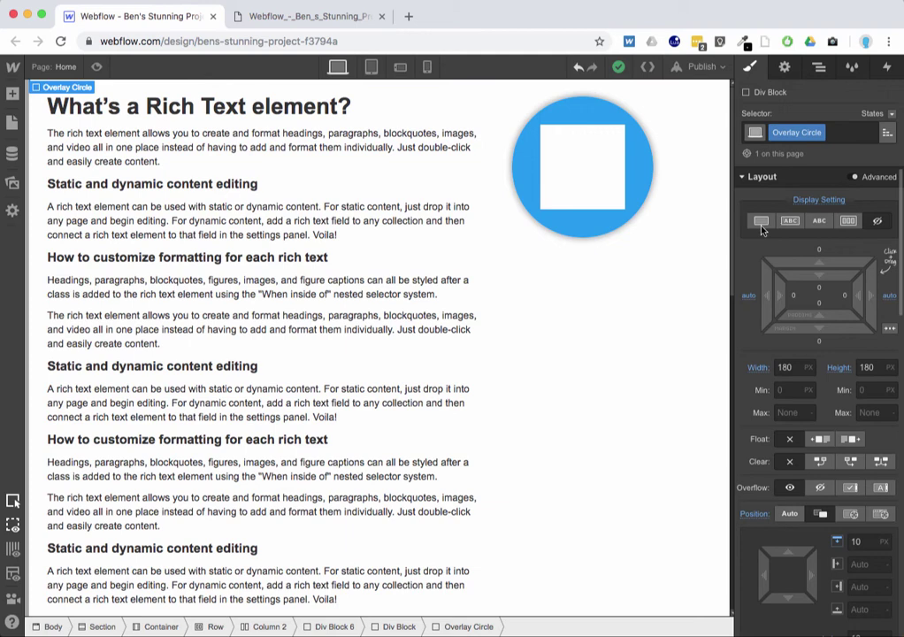
pyautogui.click(761, 228)
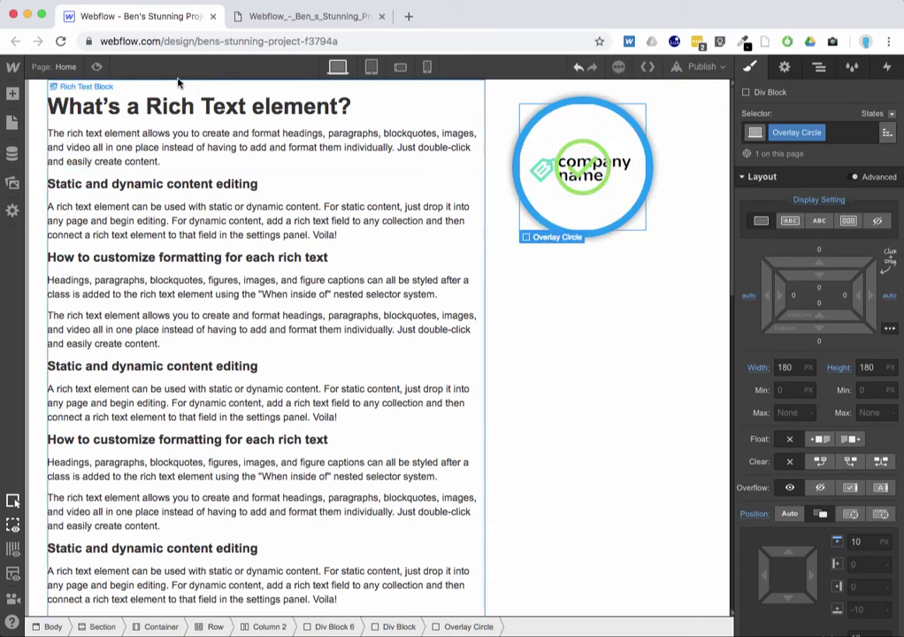
pyautogui.click(97, 67)
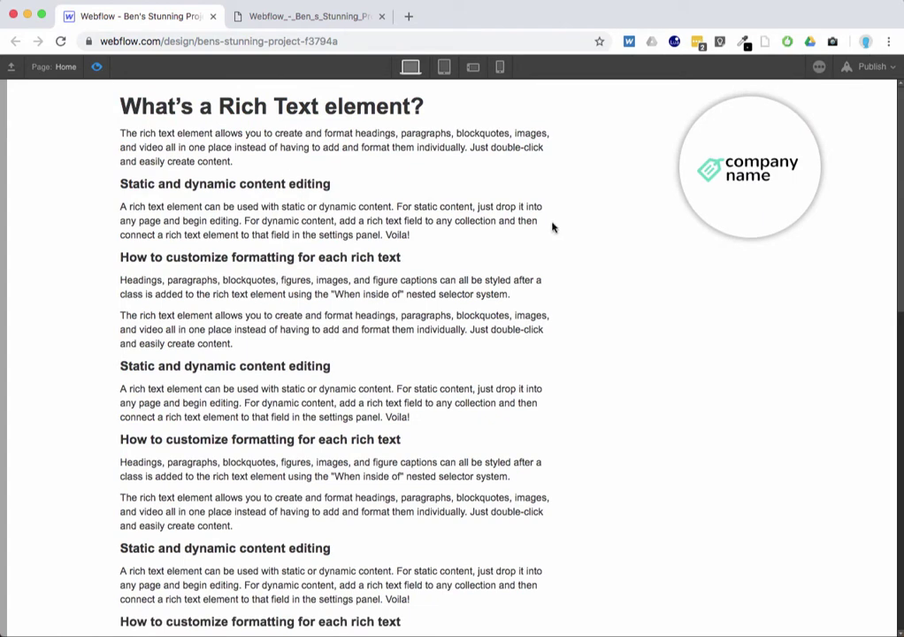
pyautogui.scroll(-3, 552, 227)
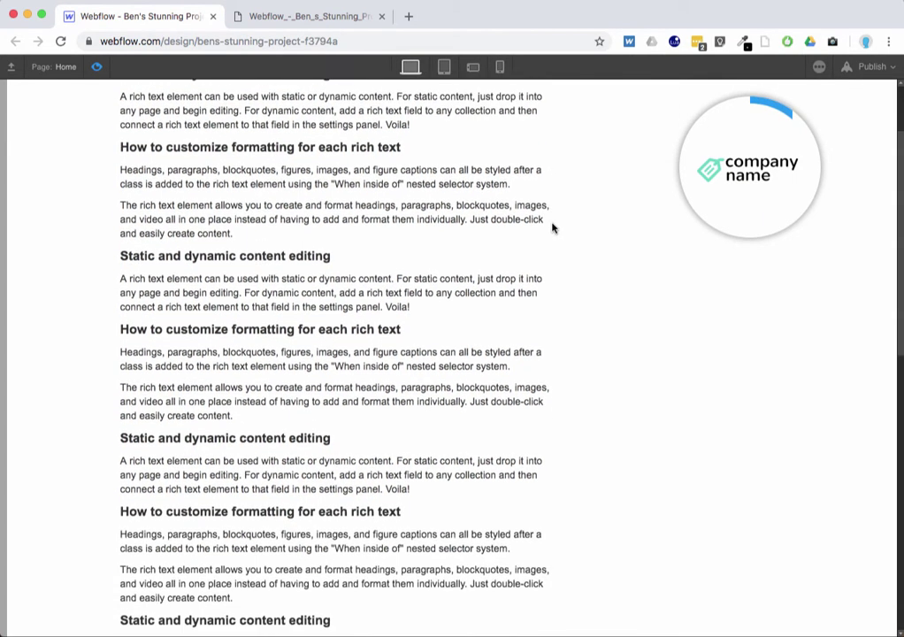
pyautogui.scroll(-4, 552, 228)
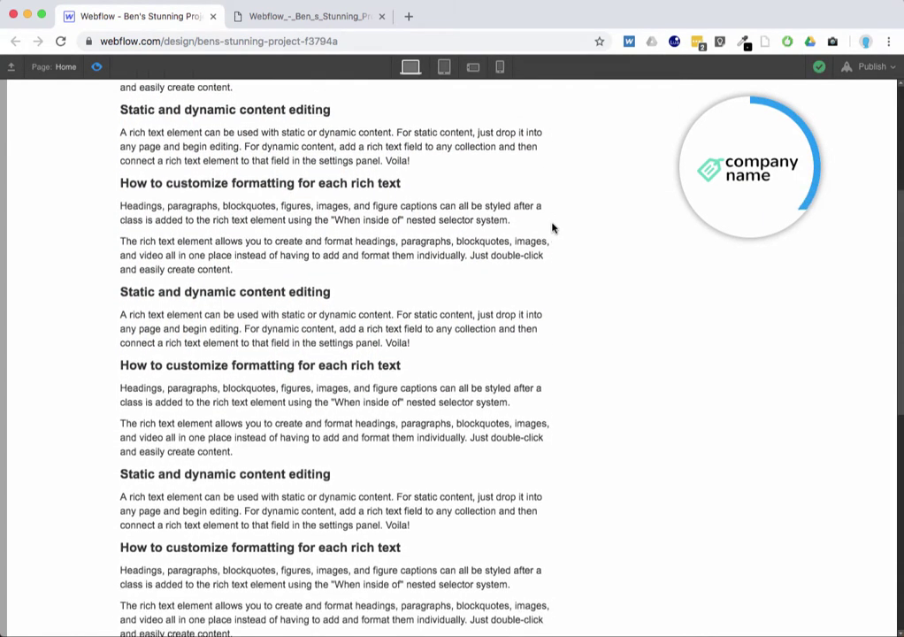
pyautogui.scroll(-4, 552, 228)
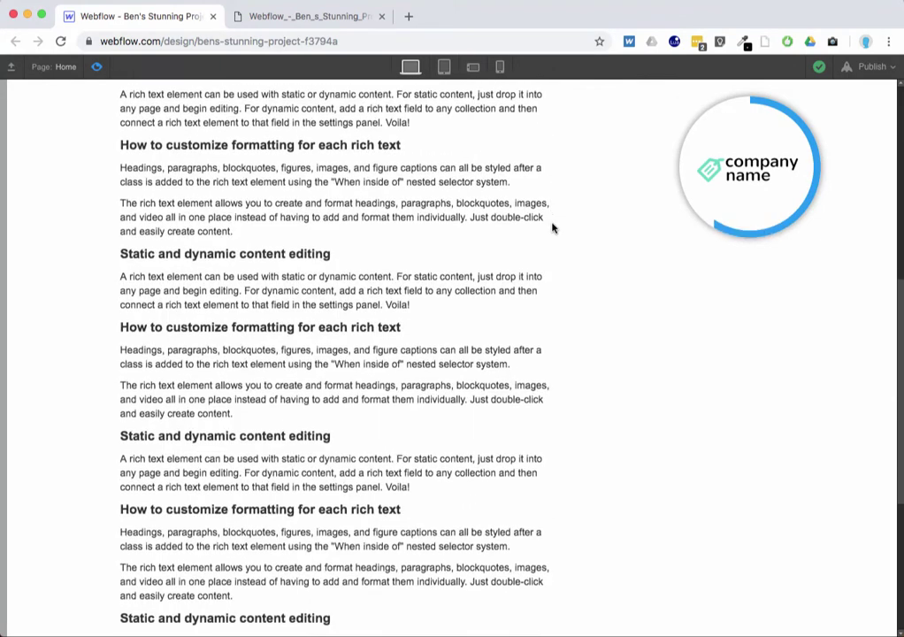
pyautogui.scroll(-5, 552, 227)
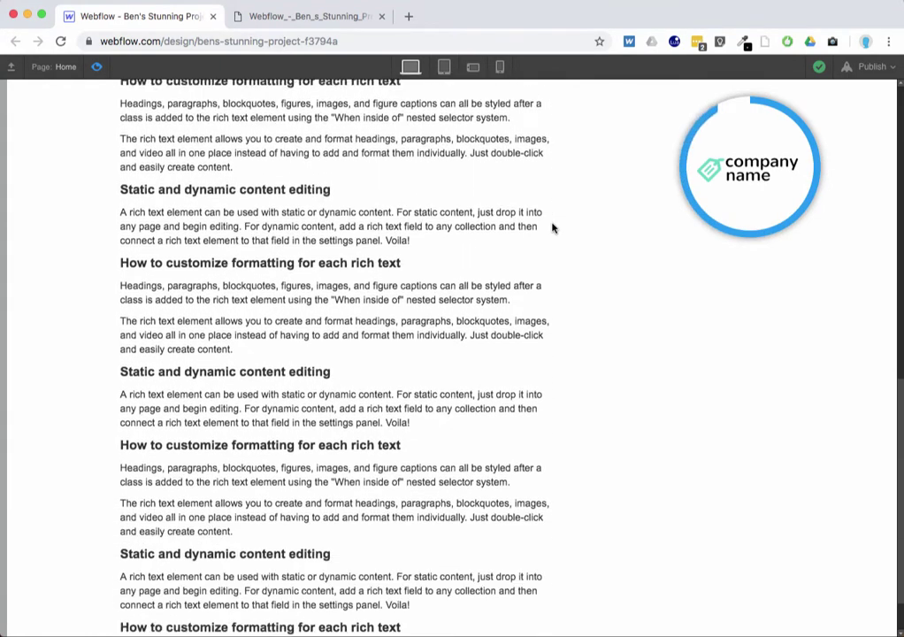
pyautogui.scroll(-5, 552, 228)
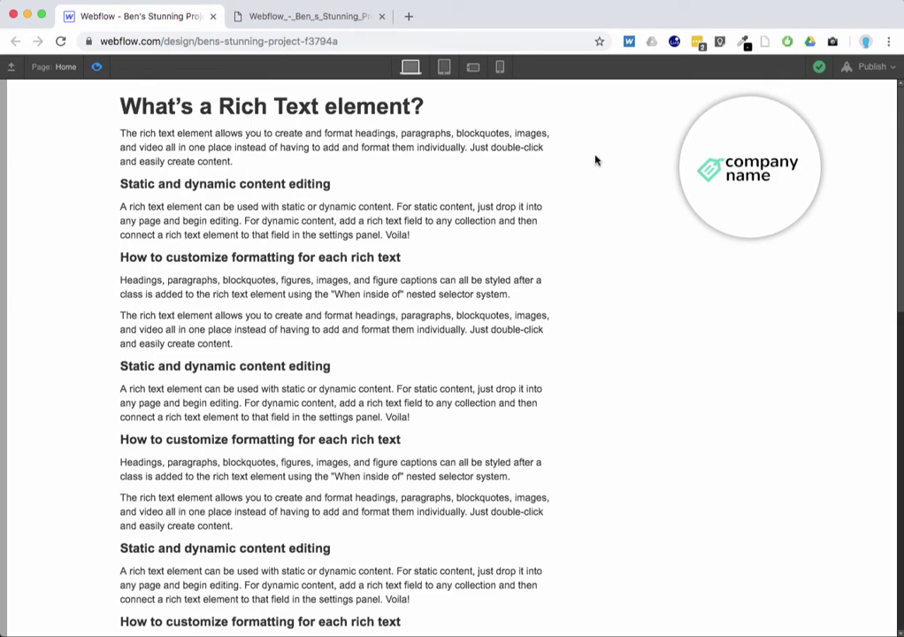
pyautogui.scroll(-10, 595, 160)
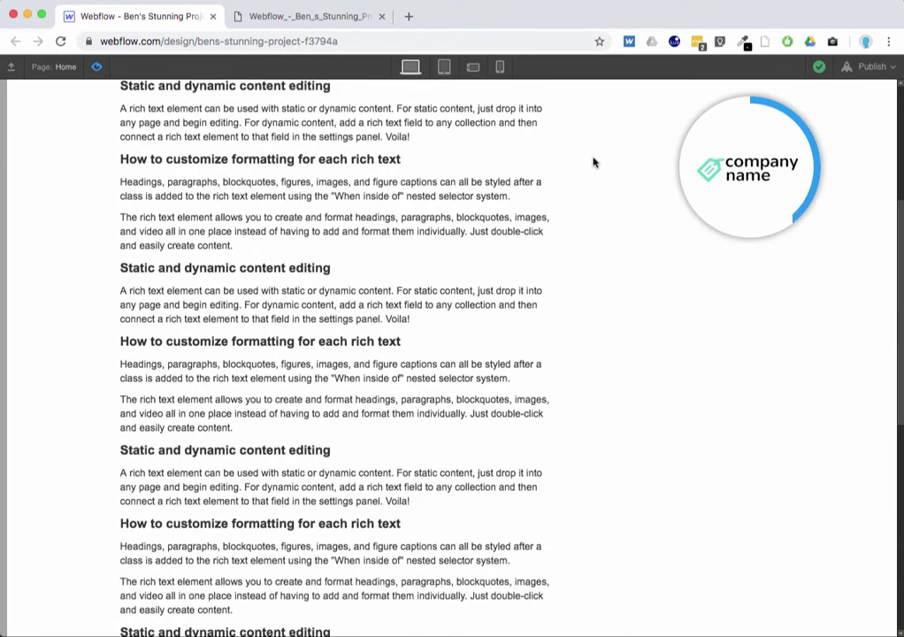
pyautogui.scroll(-5, 594, 162)
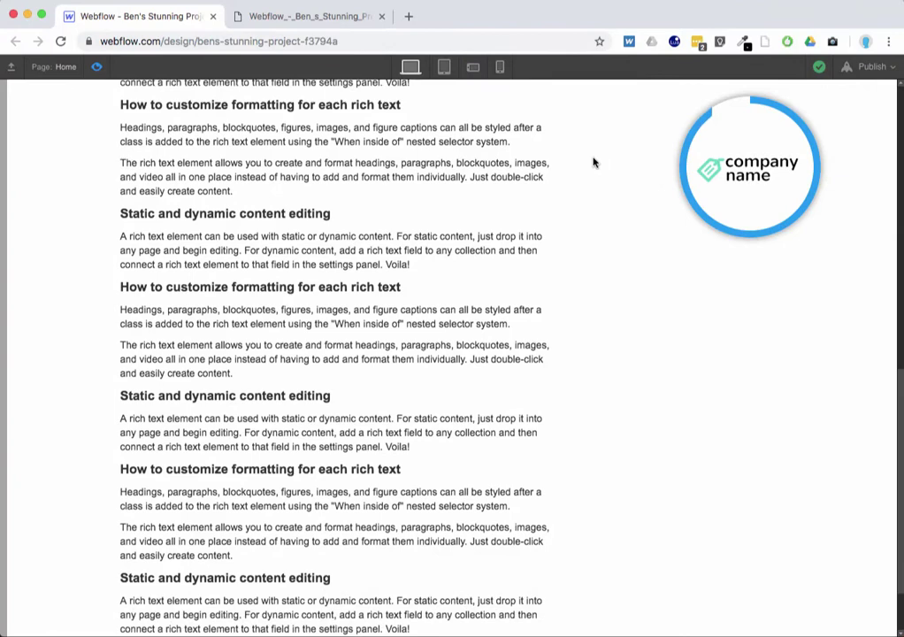
pyautogui.scroll(-3, 594, 162)
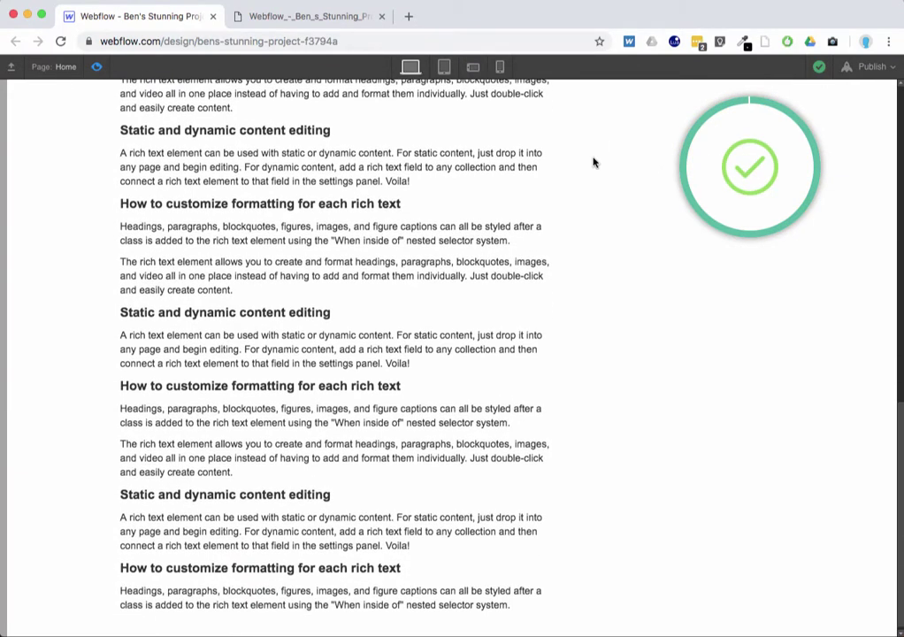
pyautogui.scroll(-1, 594, 162)
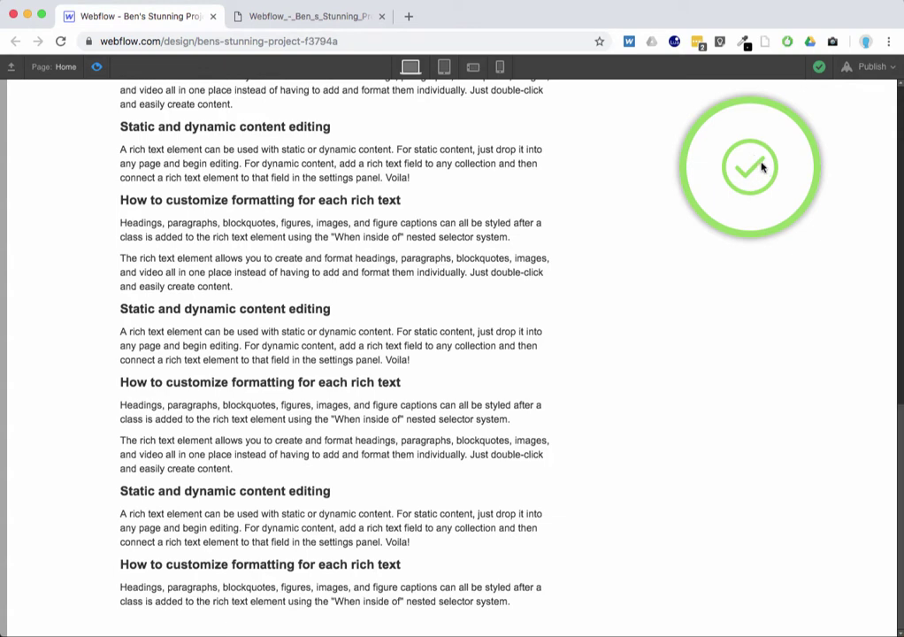
pyautogui.scroll(5, 722, 252)
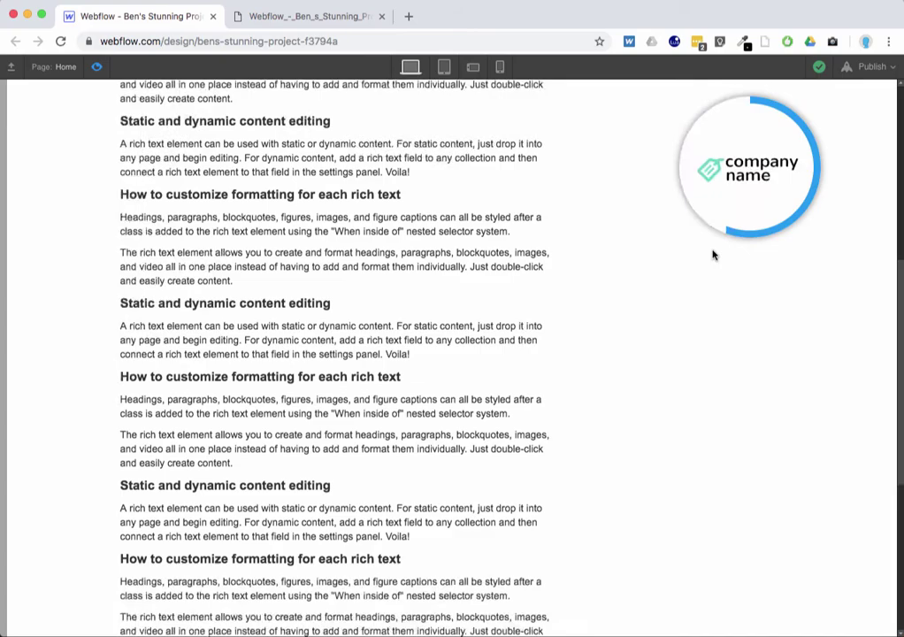
pyautogui.scroll(-5, 713, 255)
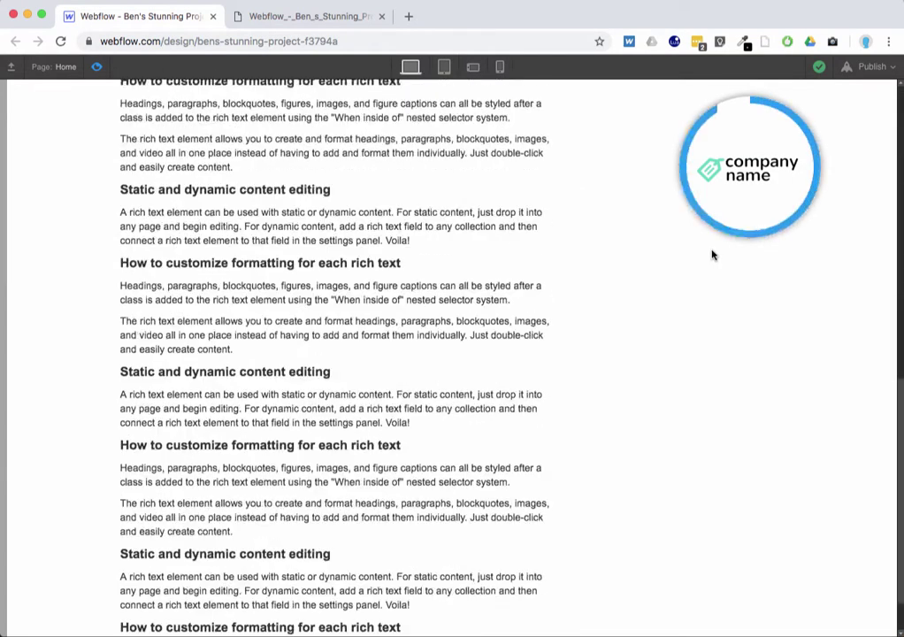
pyautogui.scroll(5, 713, 256)
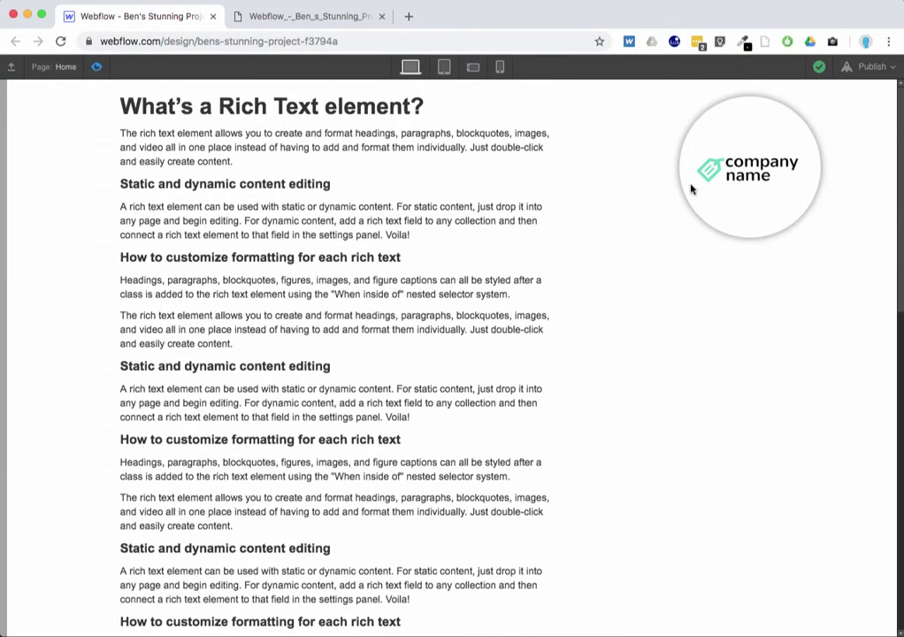
pyautogui.scroll(-5, 624, 181)
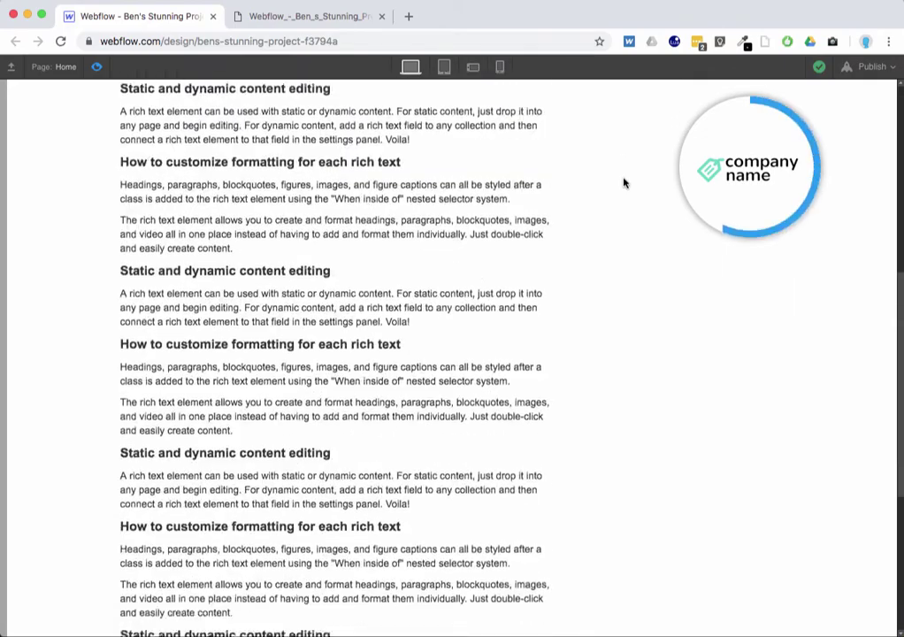
pyautogui.scroll(5, 624, 182)
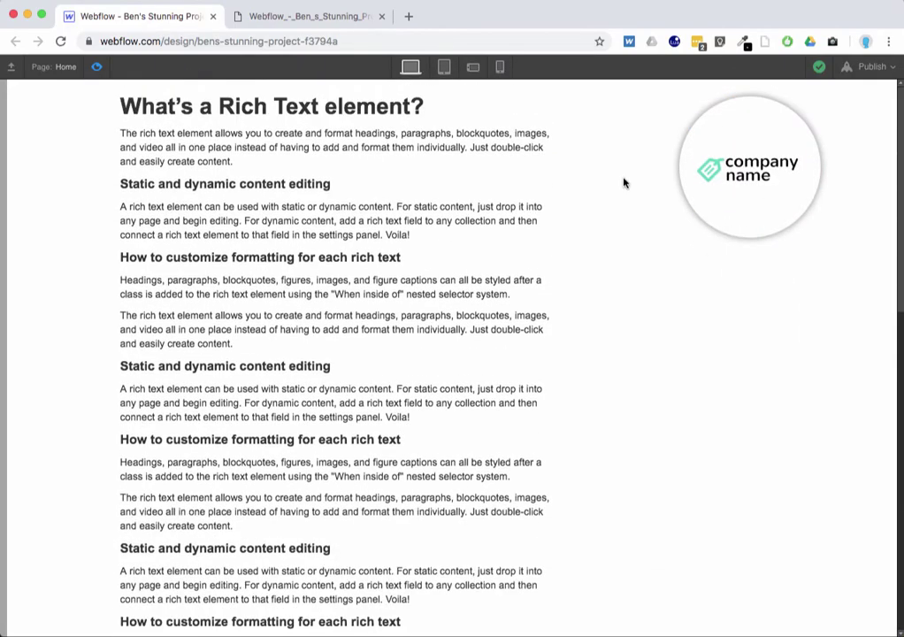
pyautogui.scroll(-5, 762, 193)
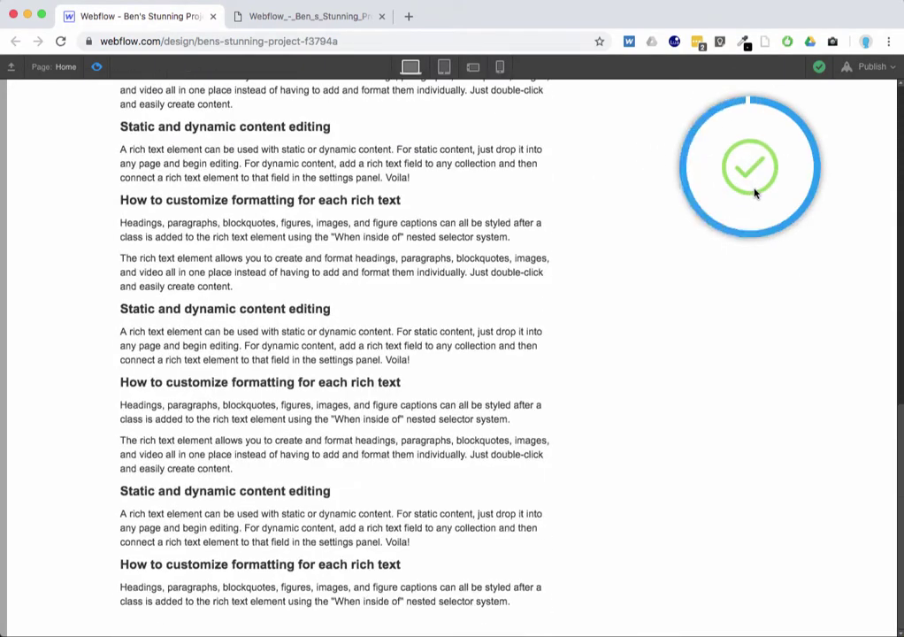
pyautogui.scroll(-5, 755, 193)
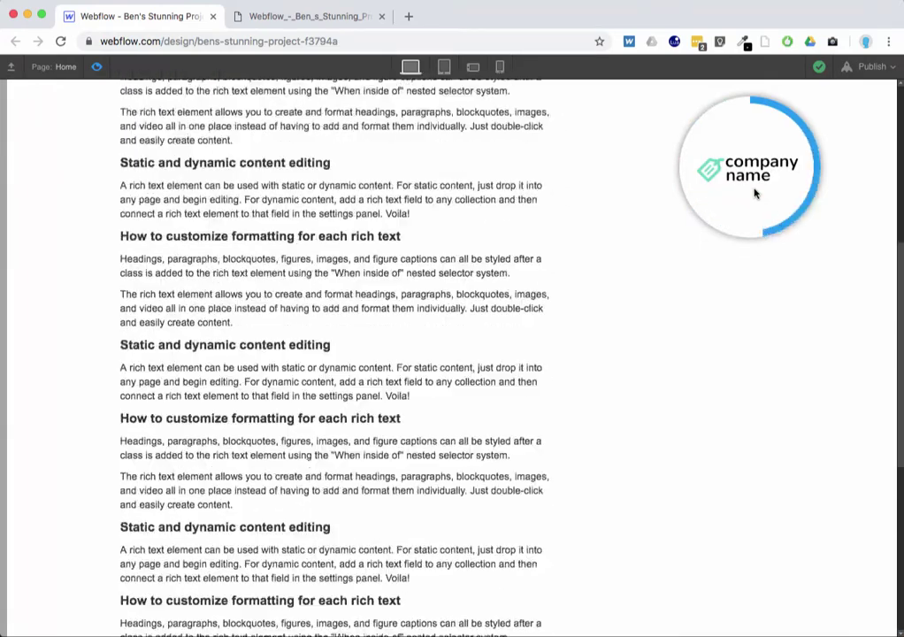
pyautogui.scroll(-3, 755, 193)
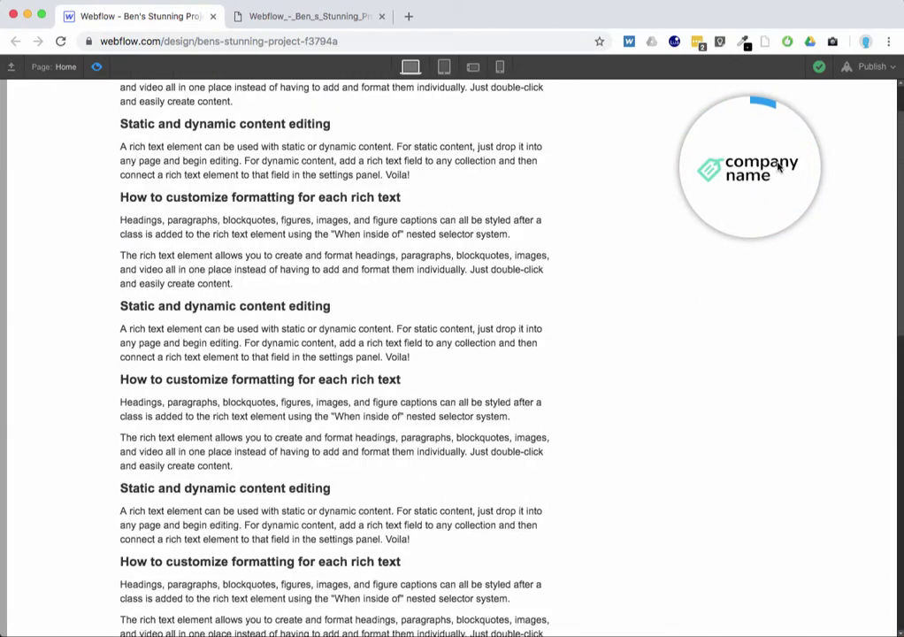
pyautogui.scroll(-2, 778, 116)
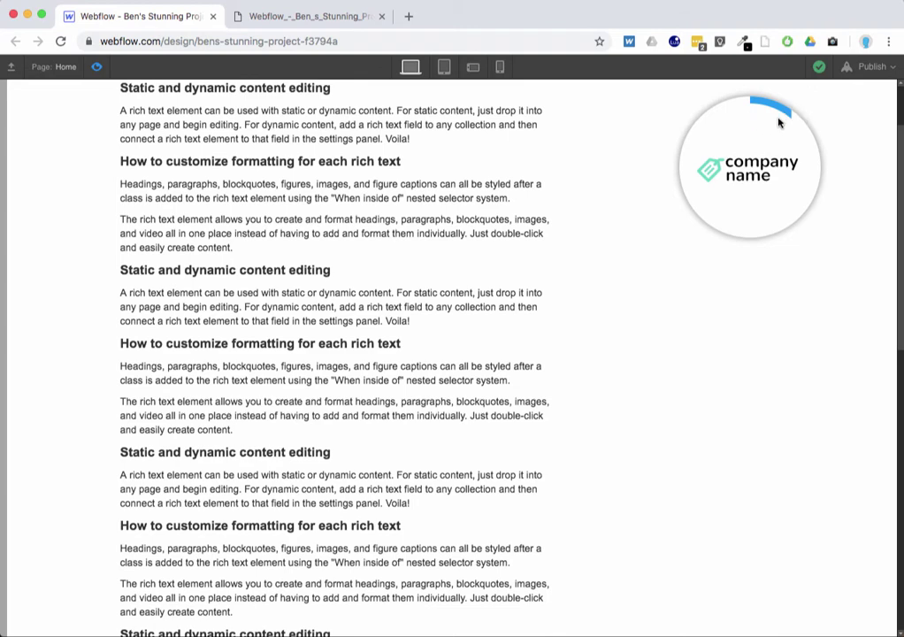
pyautogui.scroll(-3, 762, 142)
pyautogui.scroll(-5, 760, 153)
pyautogui.scroll(-4, 760, 153)
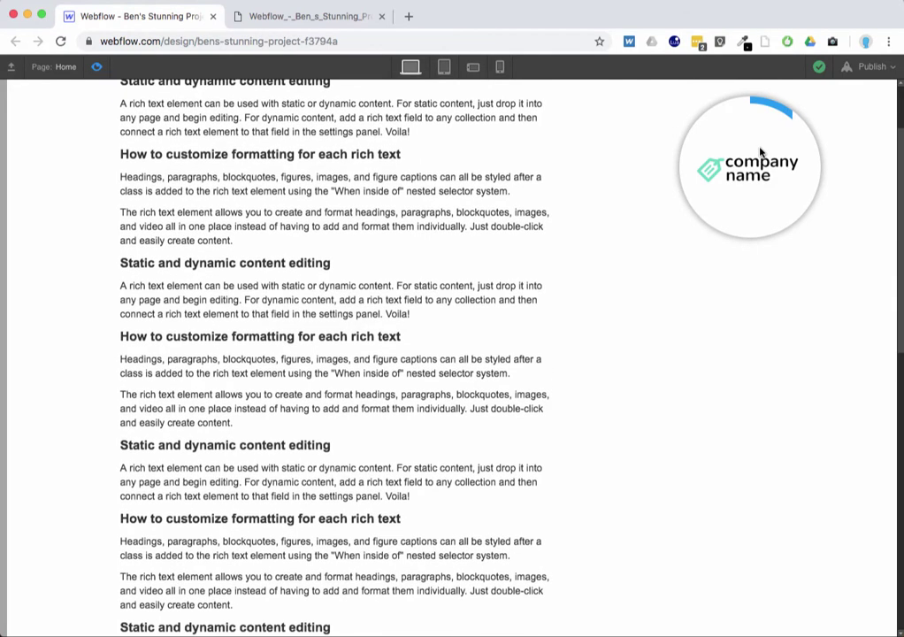
pyautogui.scroll(-3, 760, 153)
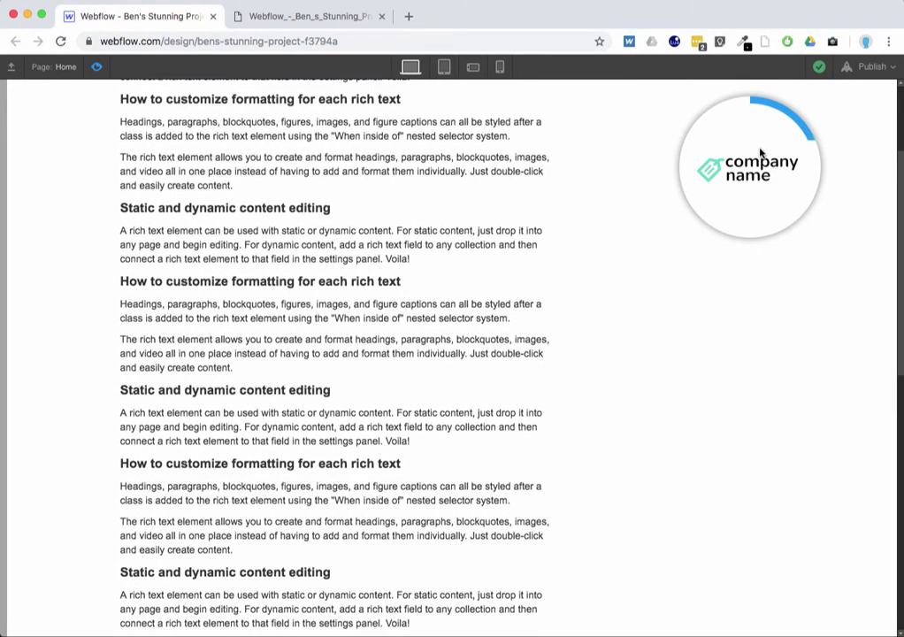
pyautogui.scroll(-5, 760, 153)
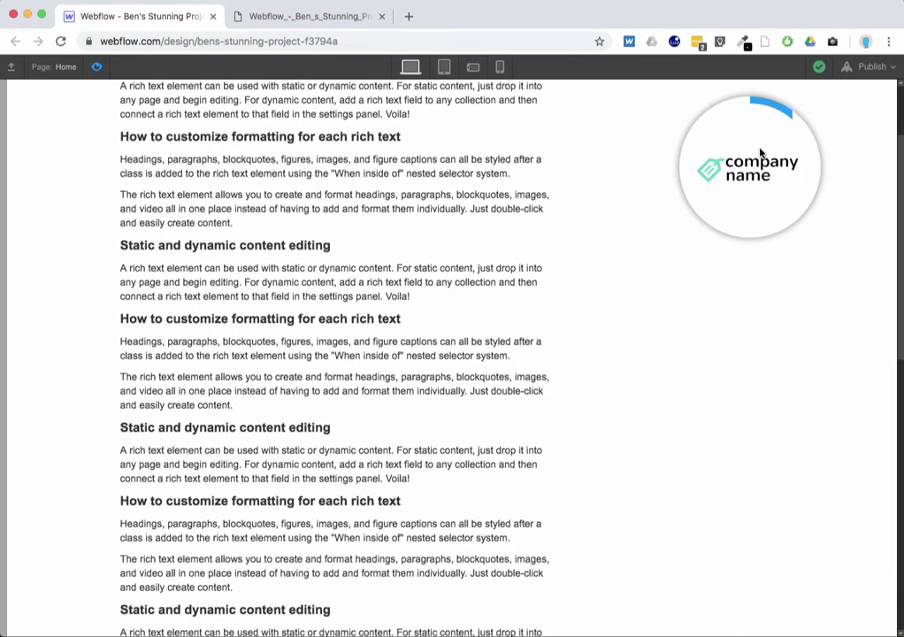
pyautogui.scroll(-6, 760, 153)
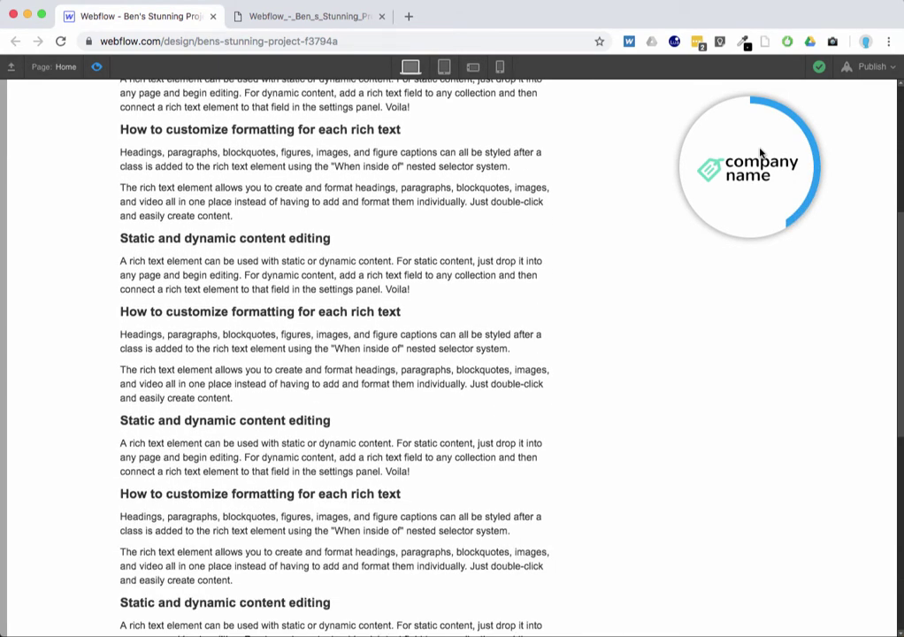
pyautogui.scroll(-4, 760, 153)
pyautogui.scroll(-5, 760, 153)
pyautogui.scroll(10, 760, 153)
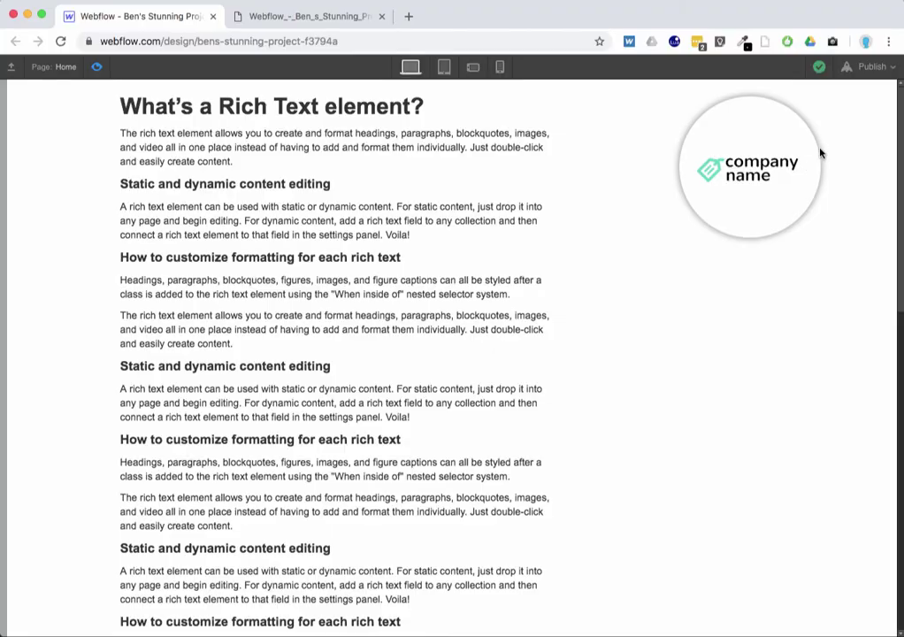
pyautogui.scroll(-5, 819, 151)
pyautogui.scroll(5, 817, 154)
pyautogui.scroll(-5, 817, 154)
pyautogui.scroll(4, 817, 154)
pyautogui.scroll(-1, 815, 152)
pyautogui.scroll(2, 815, 151)
pyautogui.scroll(-5, 815, 151)
pyautogui.scroll(5, 814, 156)
pyautogui.scroll(-5, 815, 157)
pyautogui.scroll(5, 814, 156)
pyautogui.scroll(-10, 673, 179)
pyautogui.scroll(10, 670, 179)
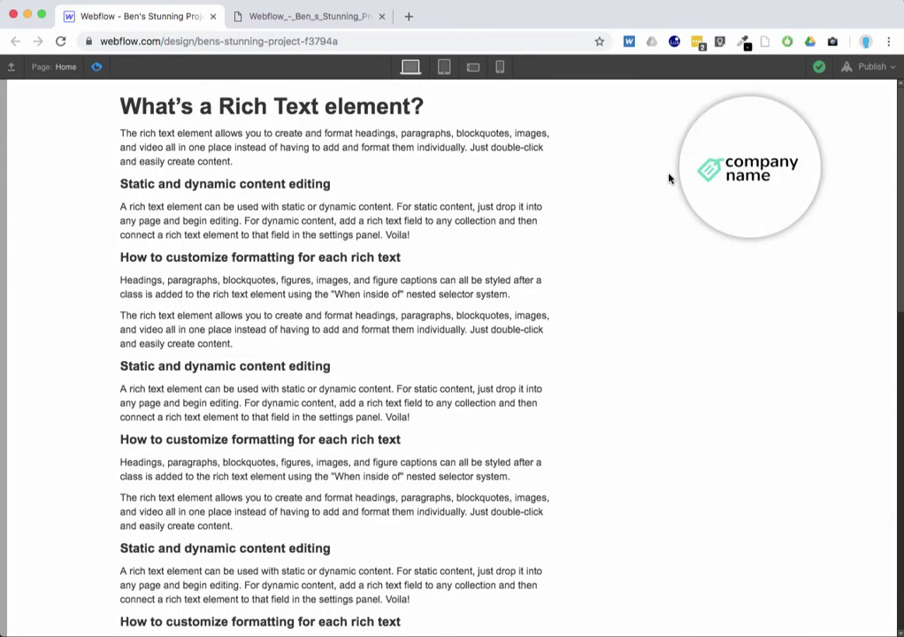